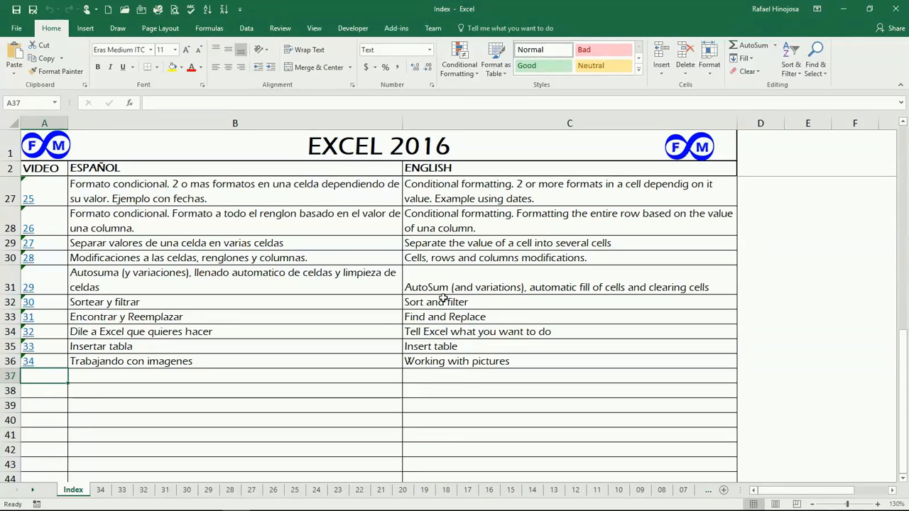
Follow the video 34 link in cell A36 of the Index sheet to reach the Working with pictures sheet
click(28, 364)
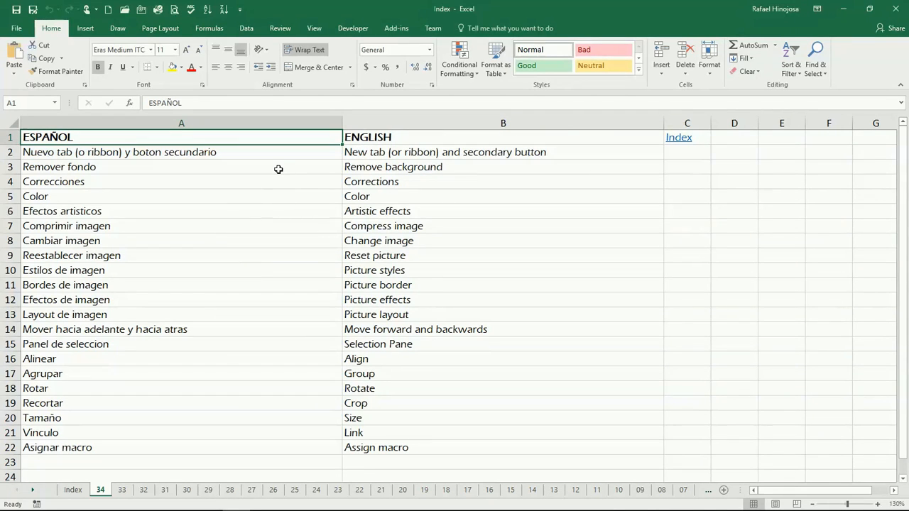
Insert the Tota photo from the Desktop folder onto sheet 34
click(86, 29)
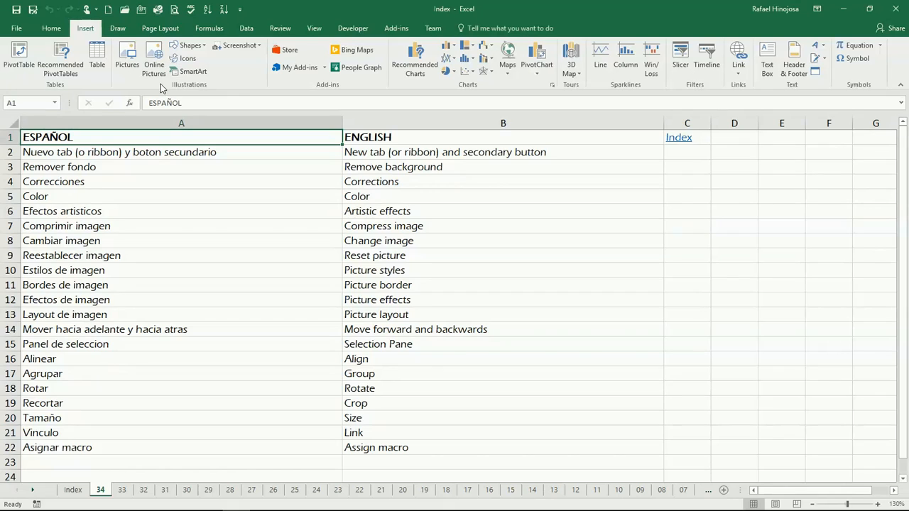
click(125, 72)
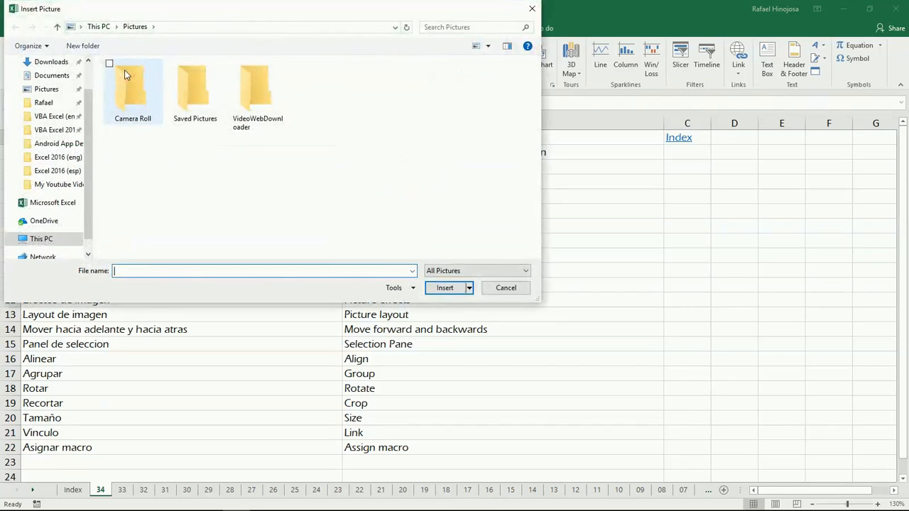
scroll(64, 107, up, 1)
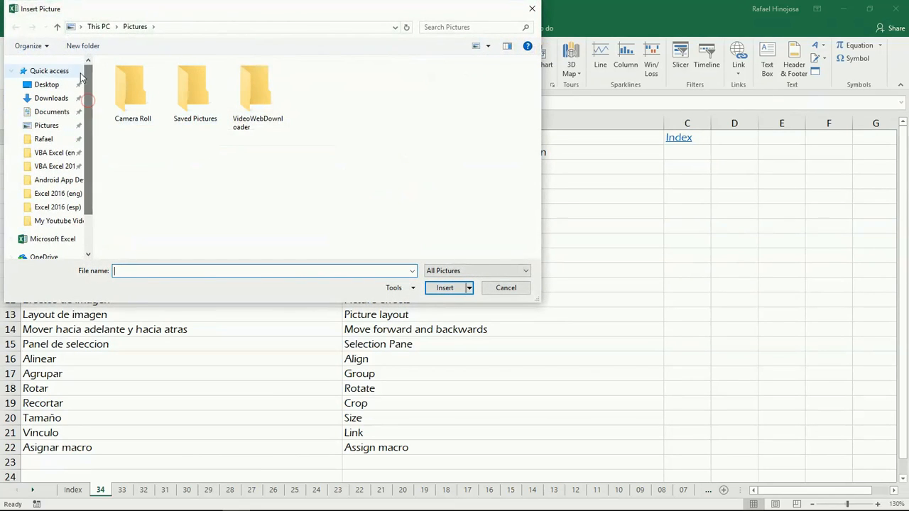
click(60, 88)
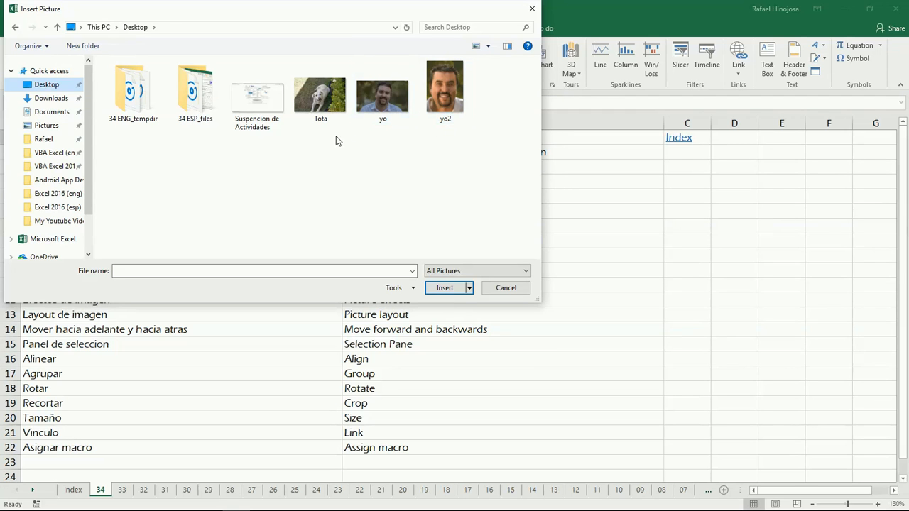
double_click(323, 104)
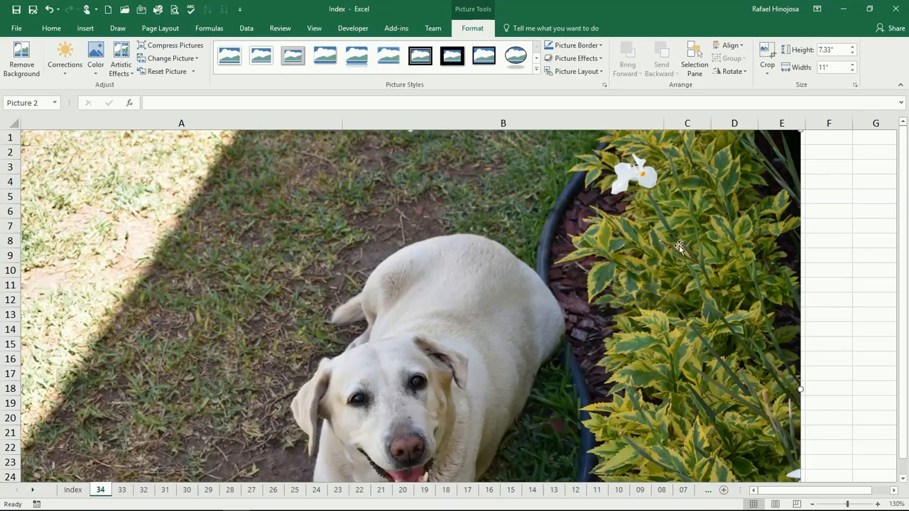
Delete the oversized Tota photo so the picture-tools list shows again, and select cell B5
scroll(655, 255, down, 6)
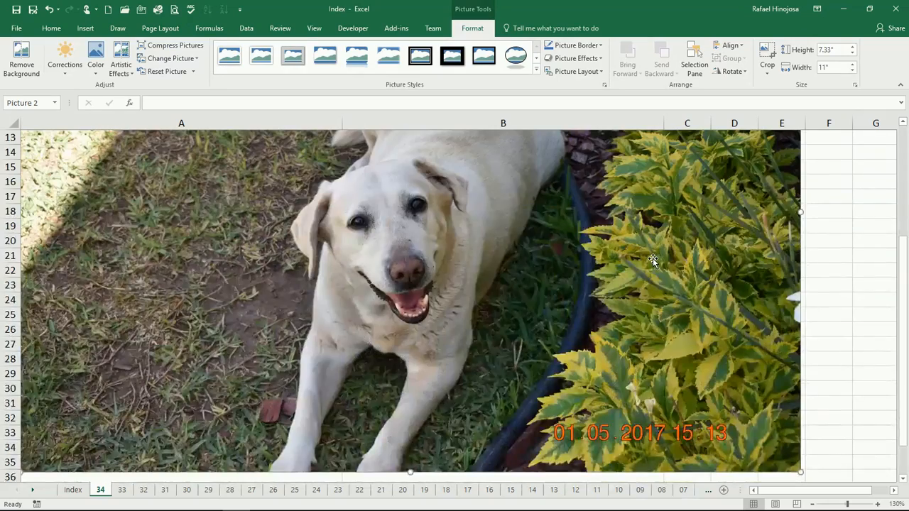
scroll(653, 259, up, 2)
scroll(421, 277, up, 4)
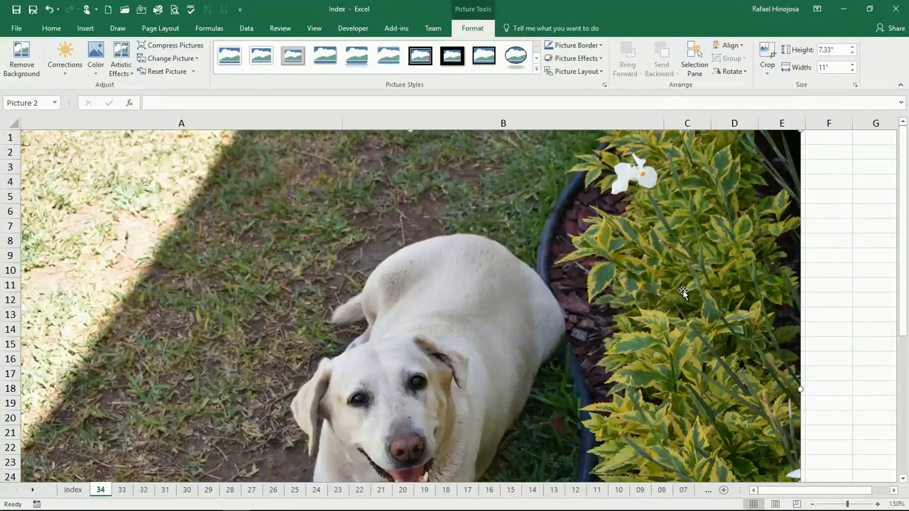
key(Delete)
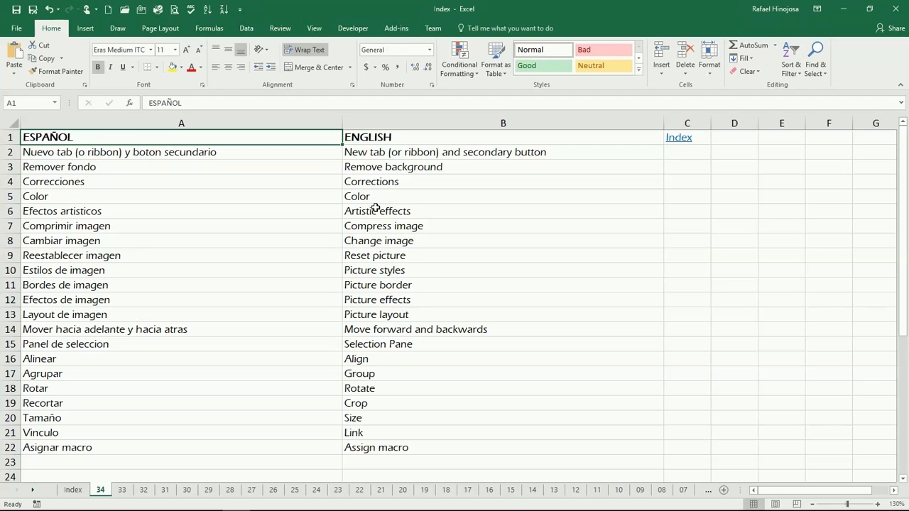
click(363, 199)
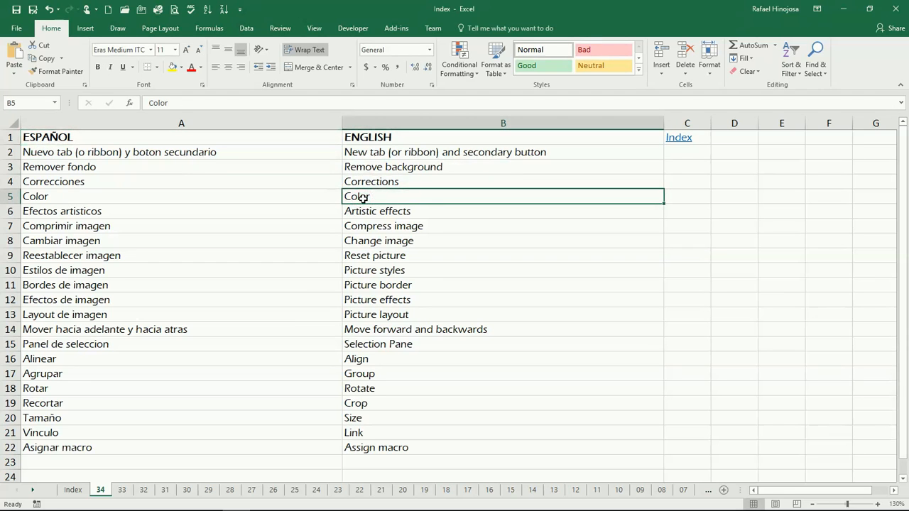
Insert the Tota photo from the Desktop again at cell B5
click(85, 28)
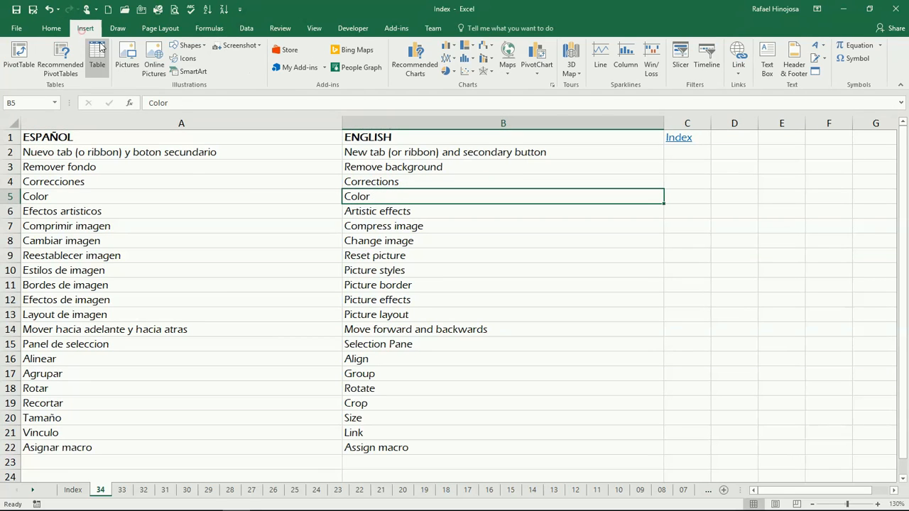
click(128, 66)
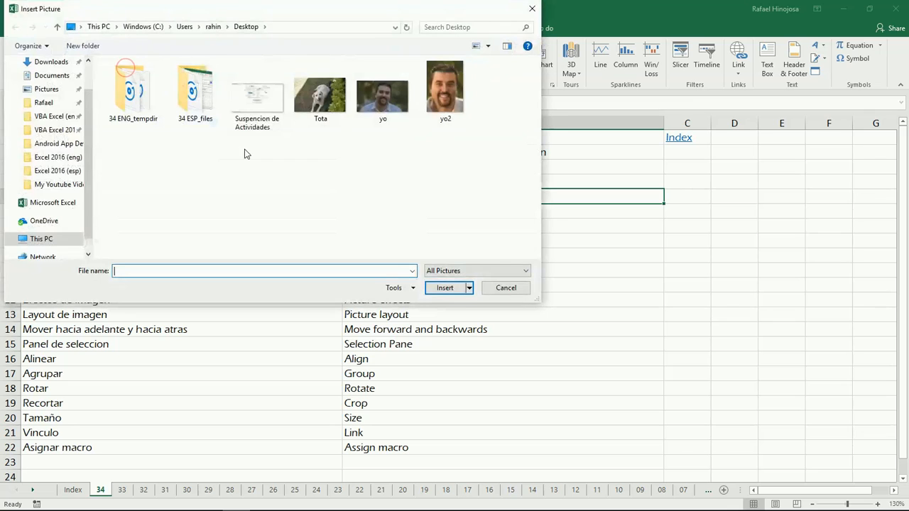
click(317, 89)
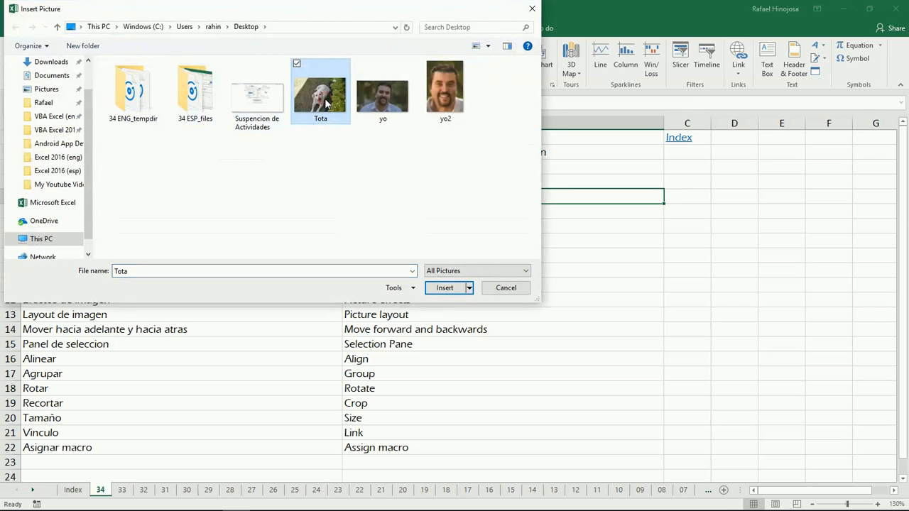
click(446, 288)
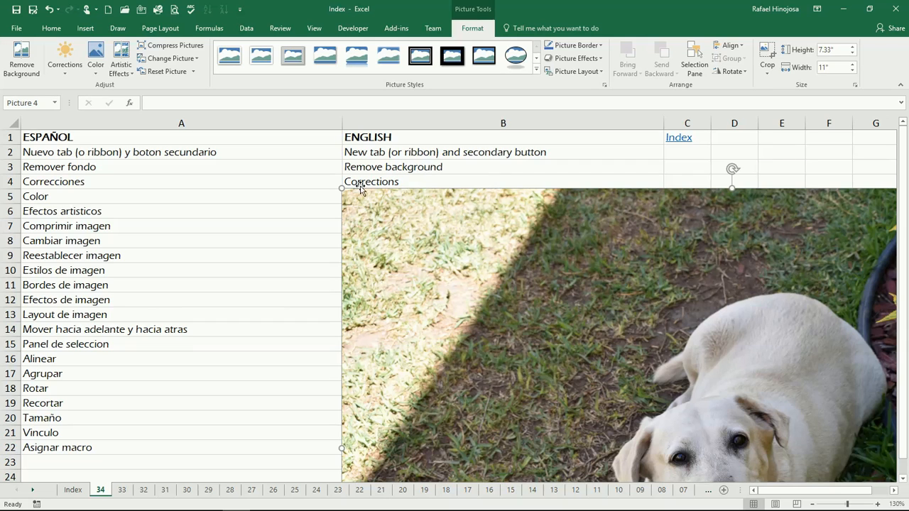
Move the photo up-left and shrink it by its corner to 2.93" by 4.4"
drag(560, 251, 310, 220)
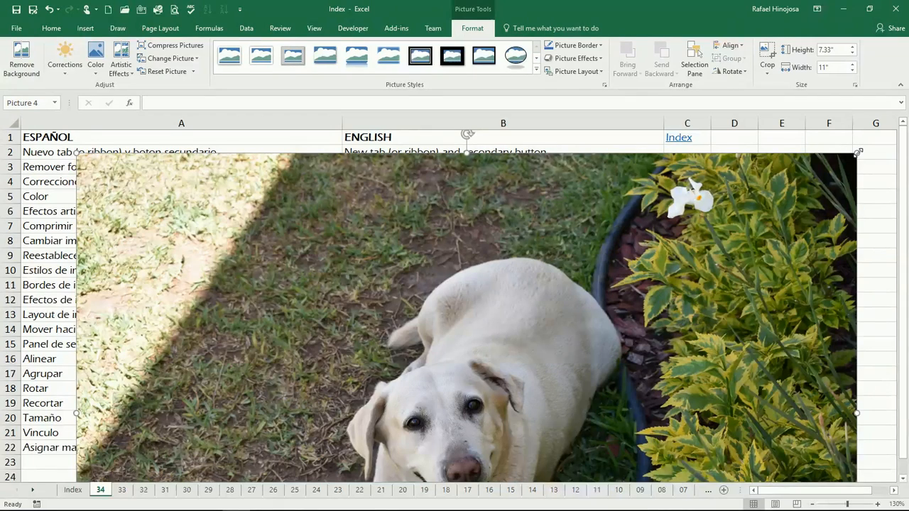
drag(858, 152, 466, 416)
drag(293, 438, 434, 170)
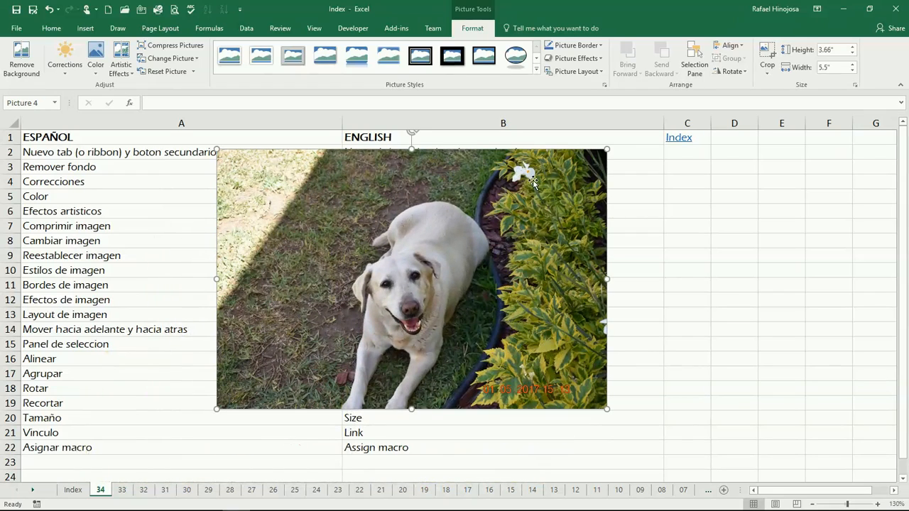
drag(609, 146, 530, 202)
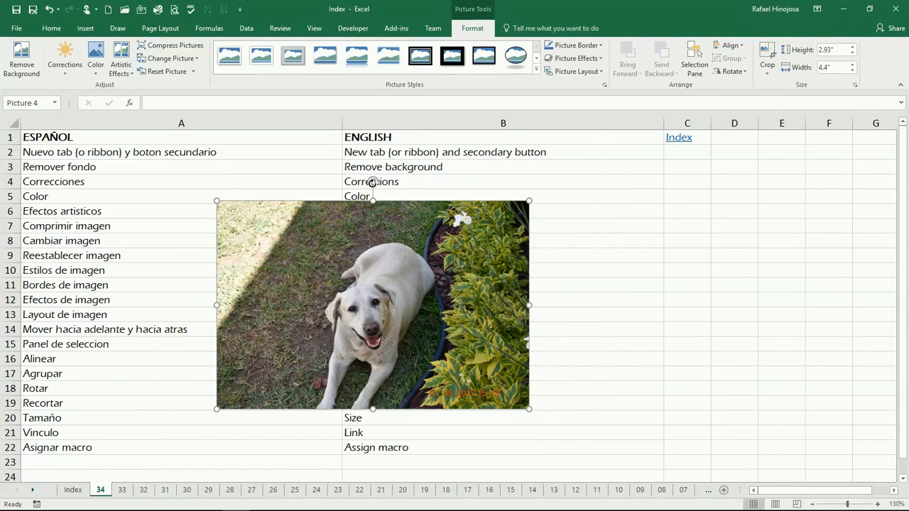
mouse_move(373, 182)
mouse_down()
mouse_move(463, 237)
mouse_move(490, 301)
mouse_move(466, 190)
mouse_move(263, 193)
mouse_move(274, 325)
mouse_move(205, 254)
mouse_move(388, 186)
mouse_move(373, 174)
mouse_up()
click(587, 275)
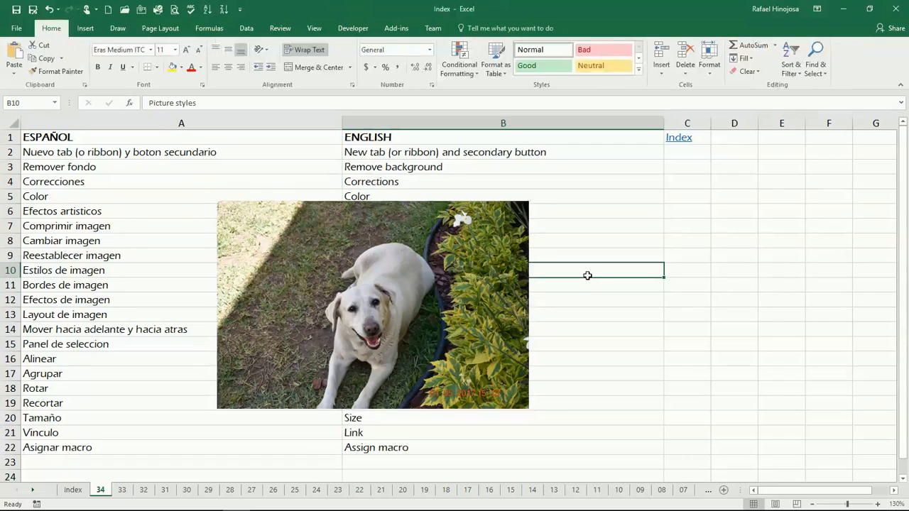
click(686, 237)
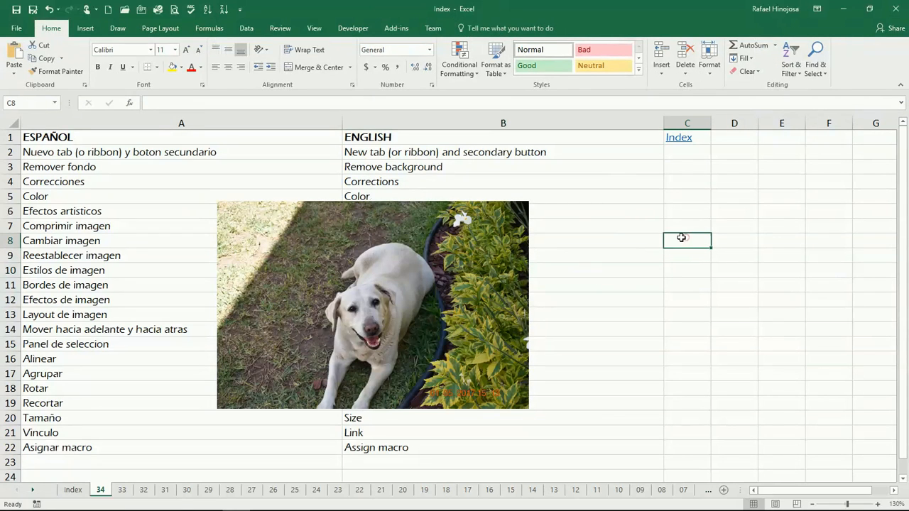
click(396, 269)
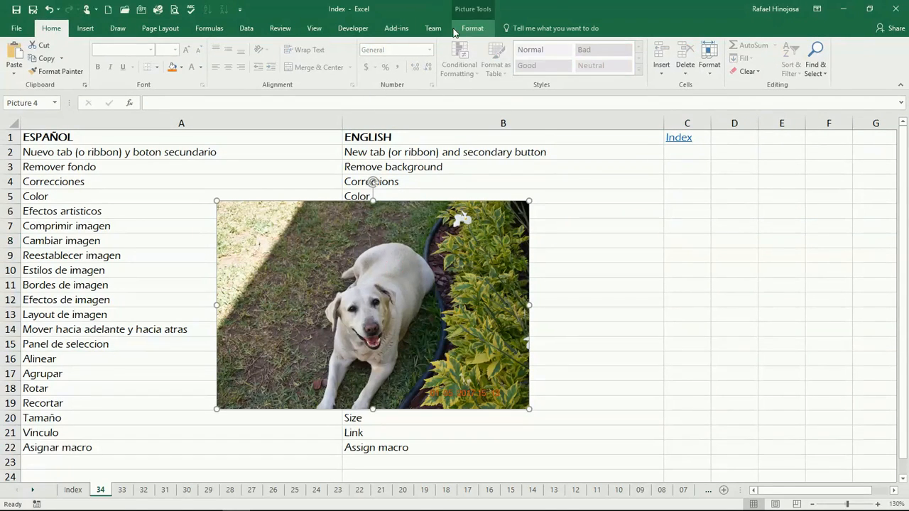
click(477, 27)
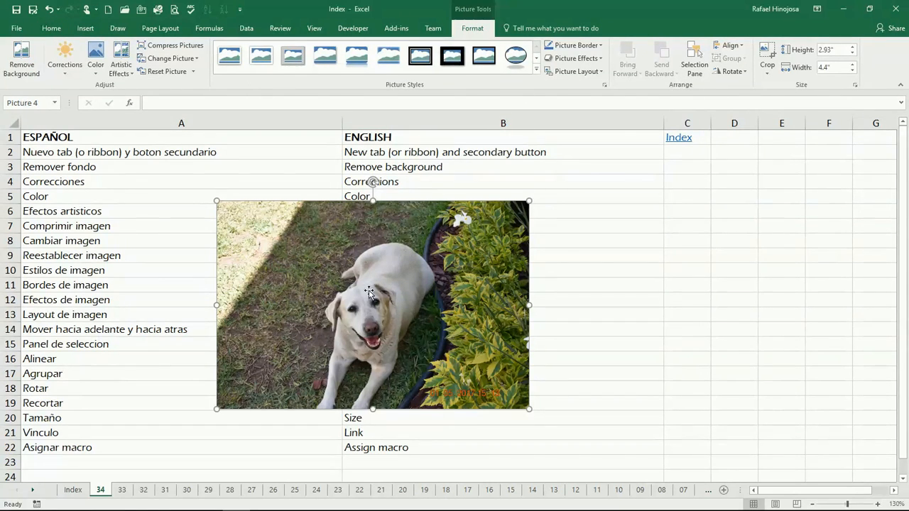
right_click(317, 242)
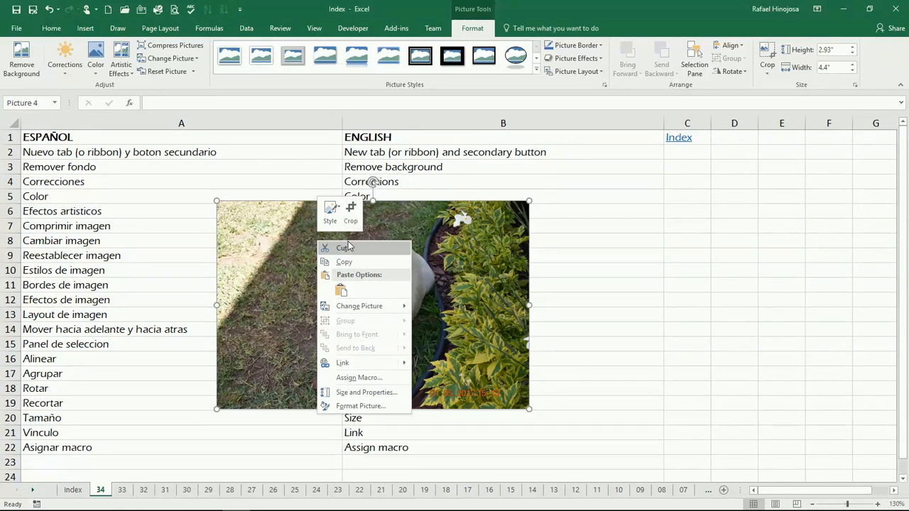
mouse_move(390, 308)
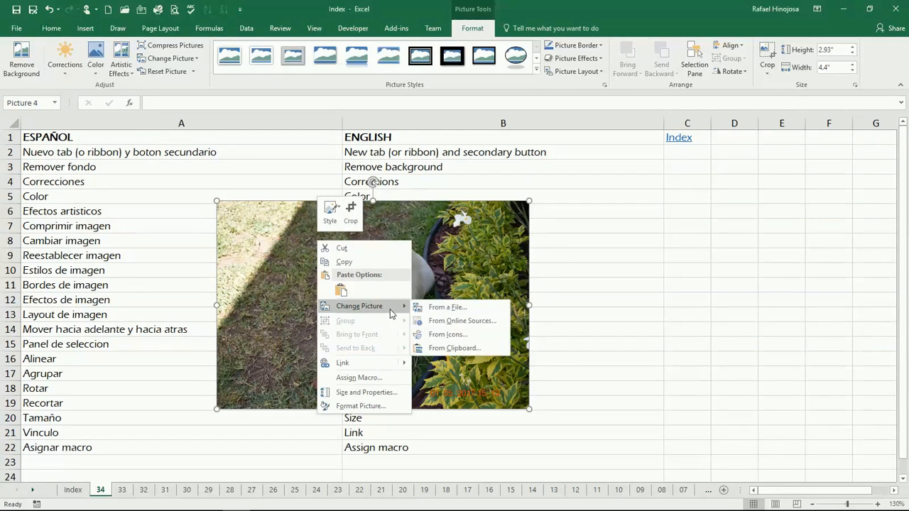
key(Escape)
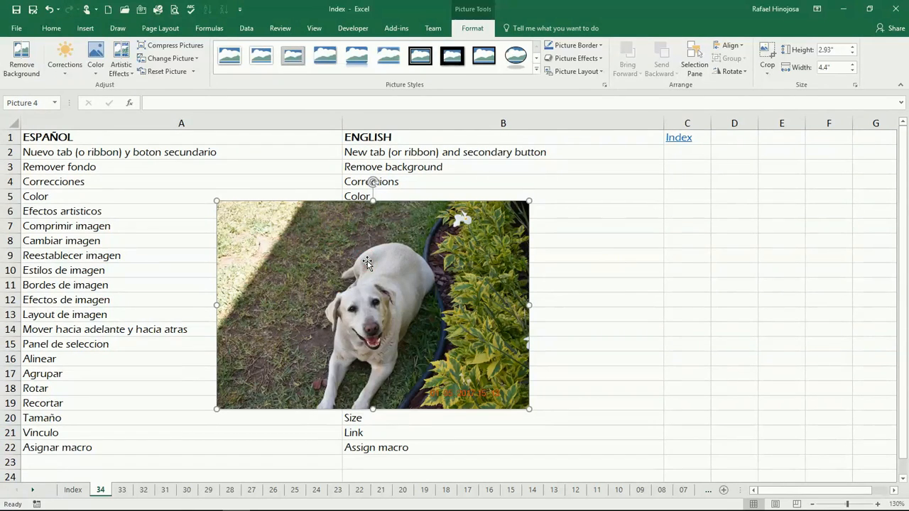
key(Delete)
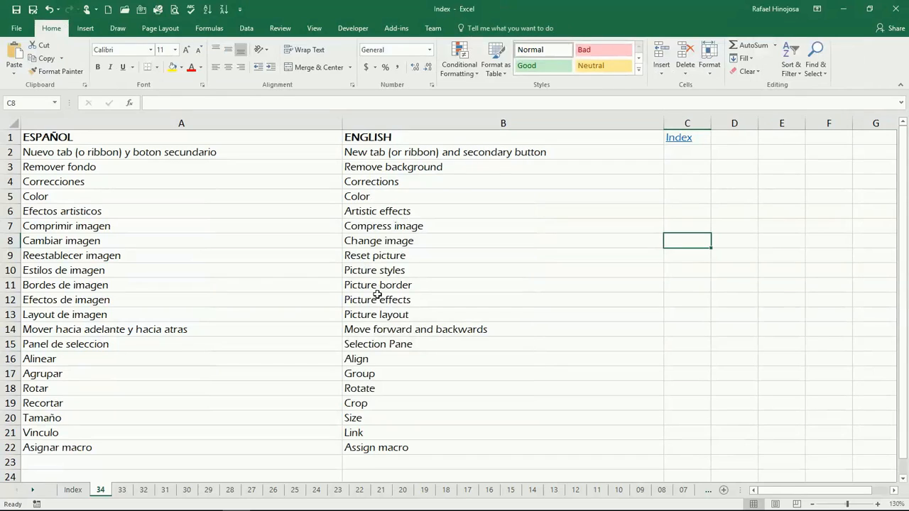
click(305, 155)
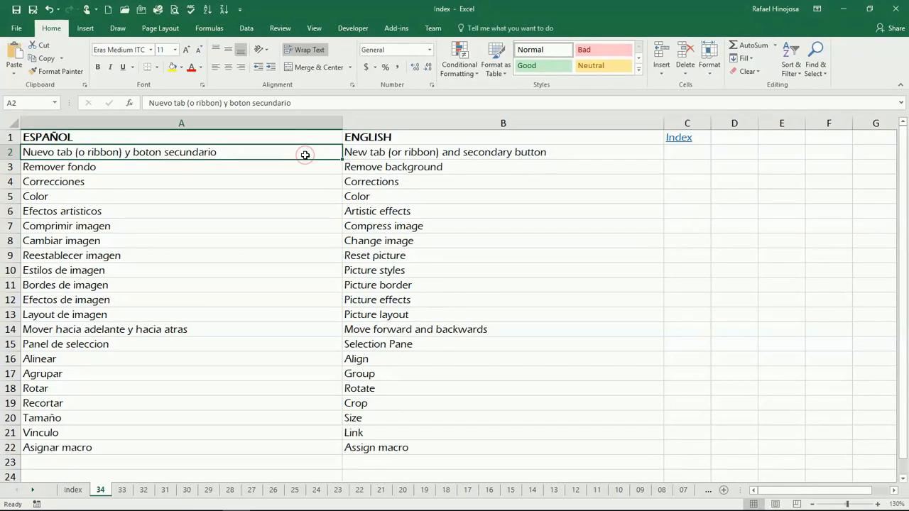
key(ctrl+v)
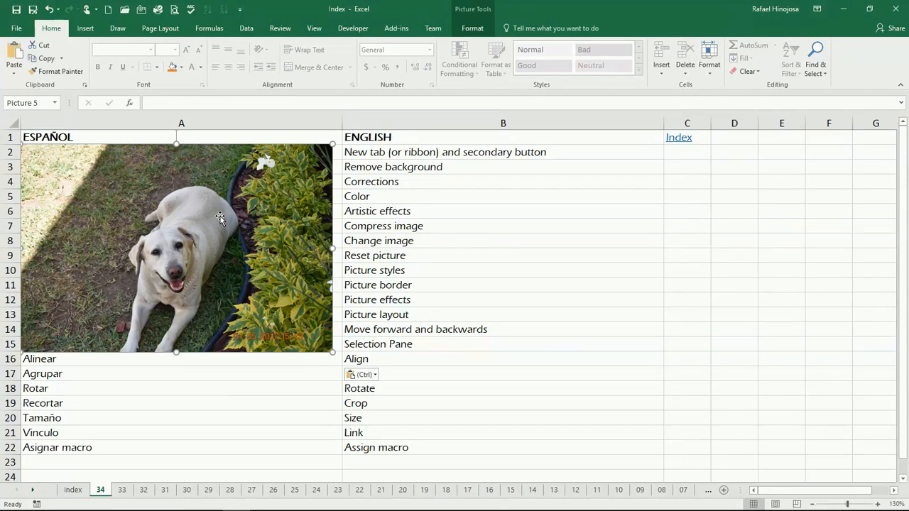
drag(146, 195, 339, 251)
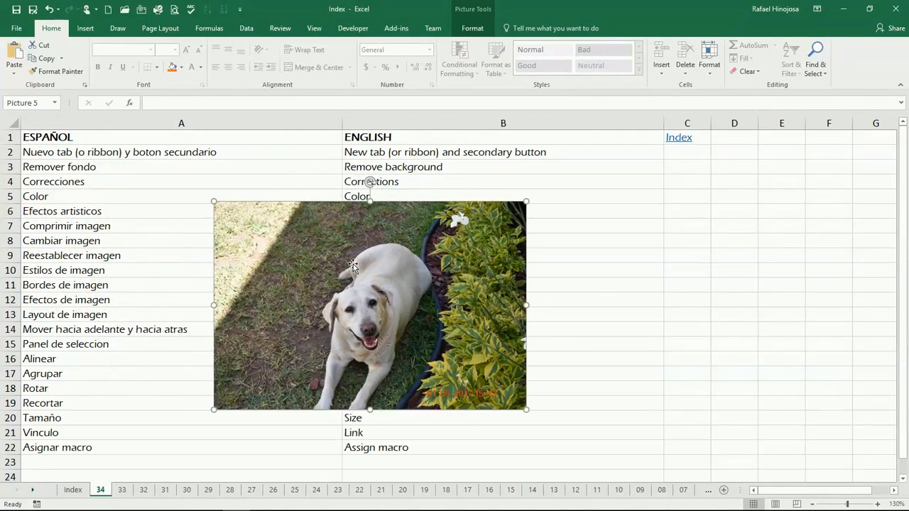
Open the photo's Size and Properties pane and nudge its height up and down
right_click(424, 258)
mouse_move(482, 326)
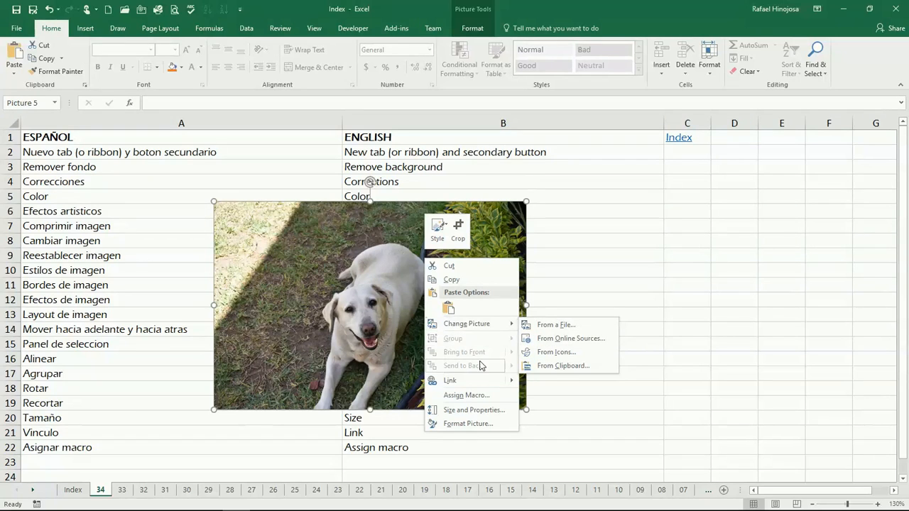
click(481, 412)
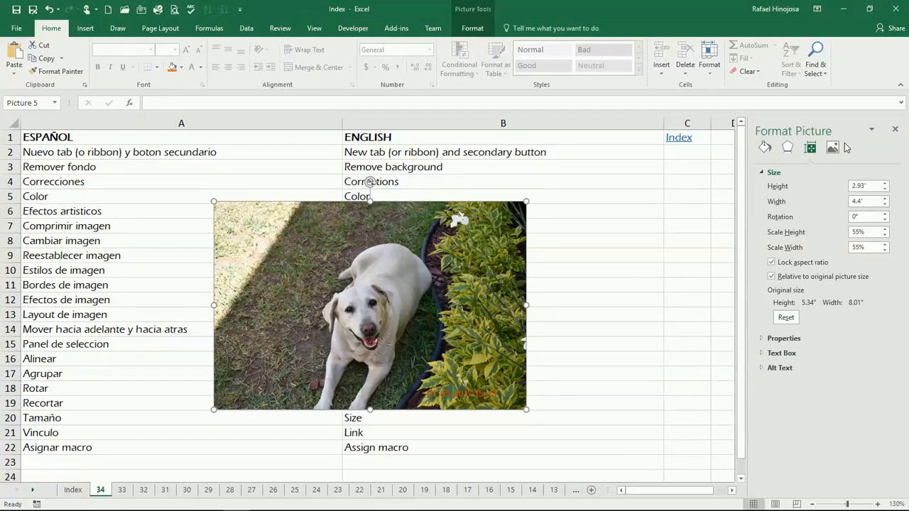
click(885, 184)
click(885, 184)
click(885, 184)
click(886, 184)
click(886, 190)
click(885, 190)
click(886, 189)
click(886, 189)
click(885, 190)
click(886, 190)
click(886, 190)
click(886, 189)
click(886, 189)
click(886, 190)
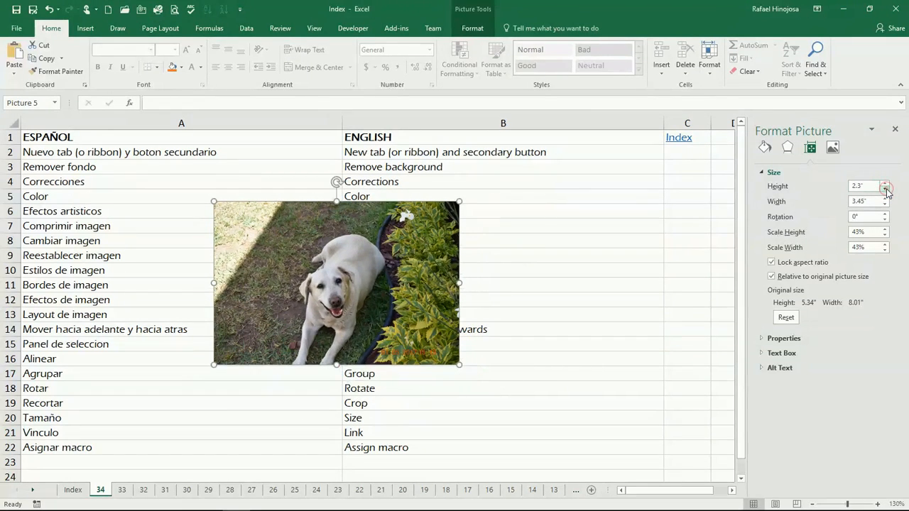
Unlock the aspect ratio, settle the photo's height at 2.4", and close the pane
click(772, 262)
click(886, 190)
click(886, 190)
click(886, 190)
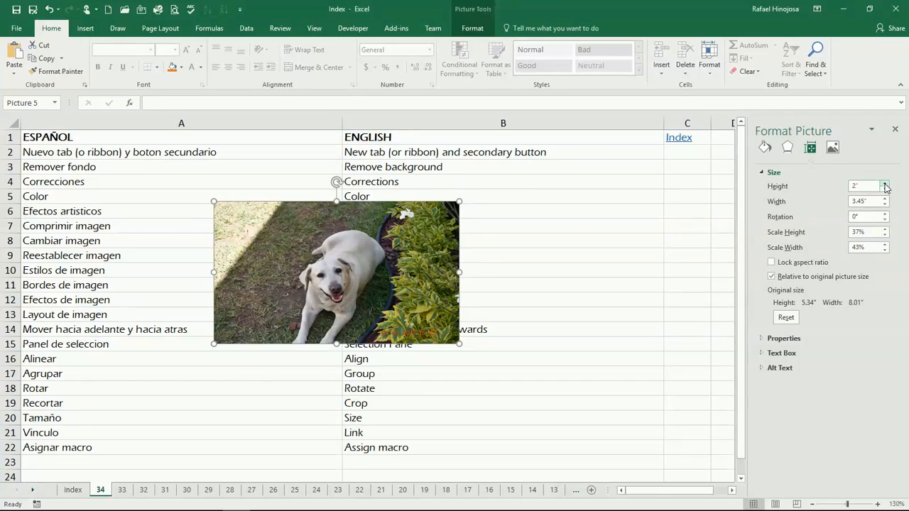
click(885, 184)
click(886, 184)
click(886, 184)
click(885, 184)
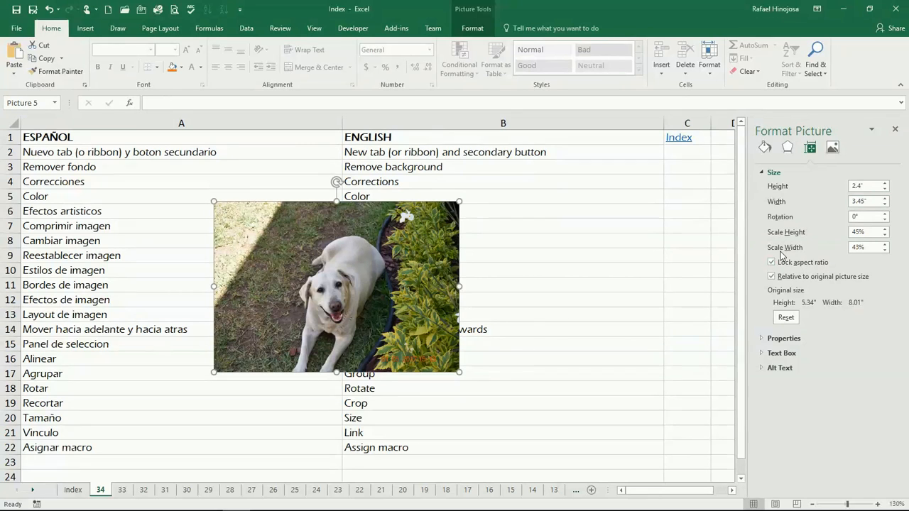
click(885, 183)
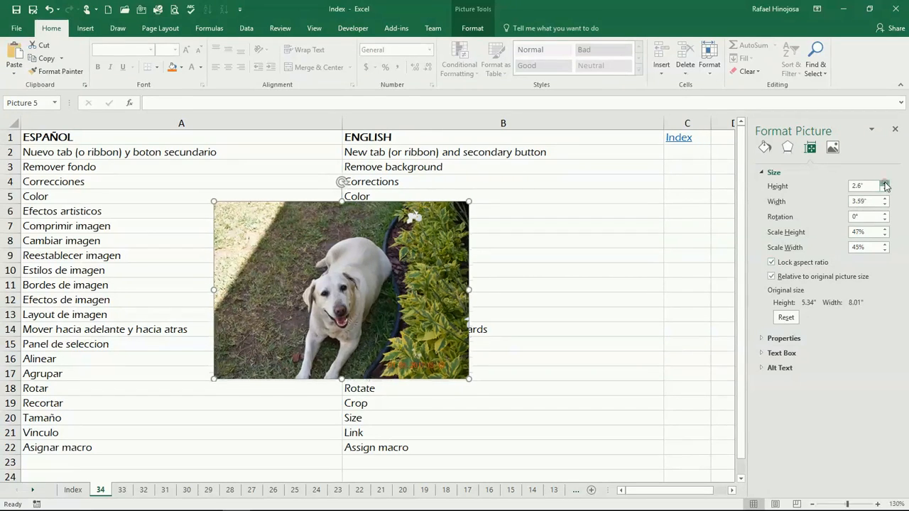
click(885, 184)
click(885, 189)
click(885, 189)
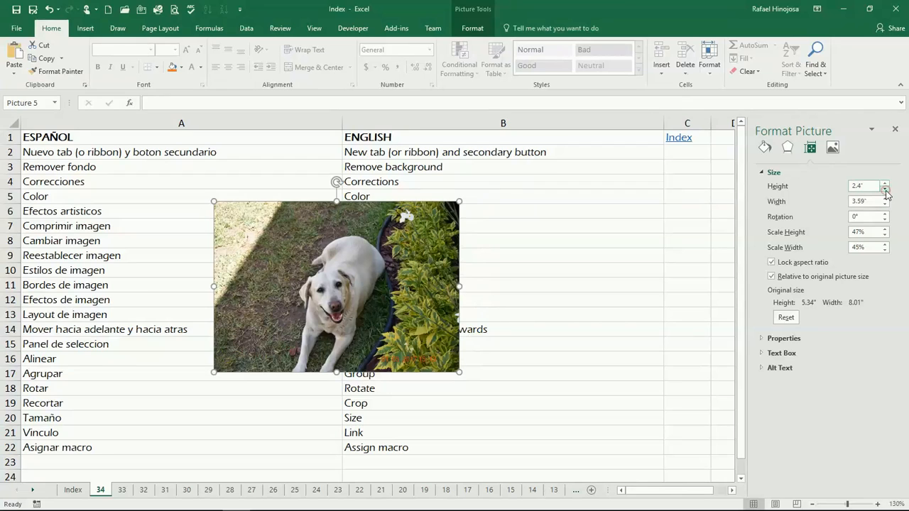
click(896, 130)
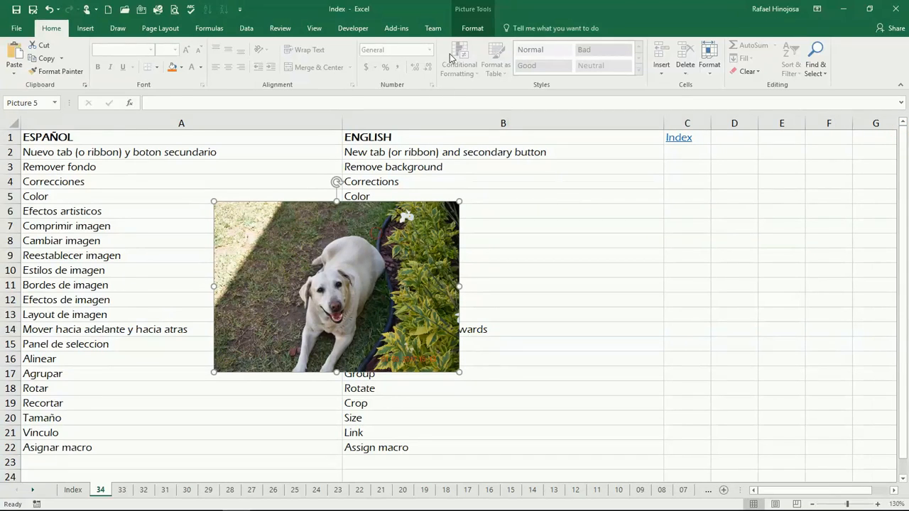
click(477, 31)
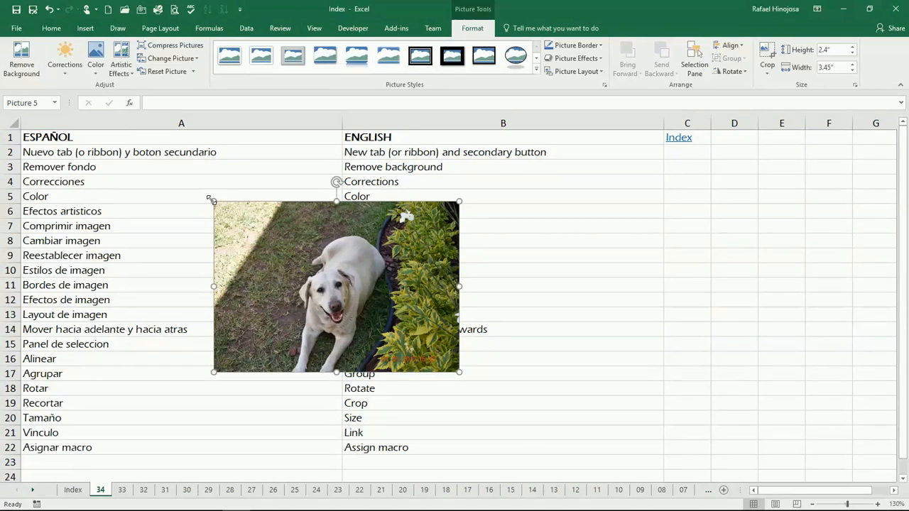
Use Remove Background, keeping the strip under the dog and marking the surrounding grass for removal
click(26, 75)
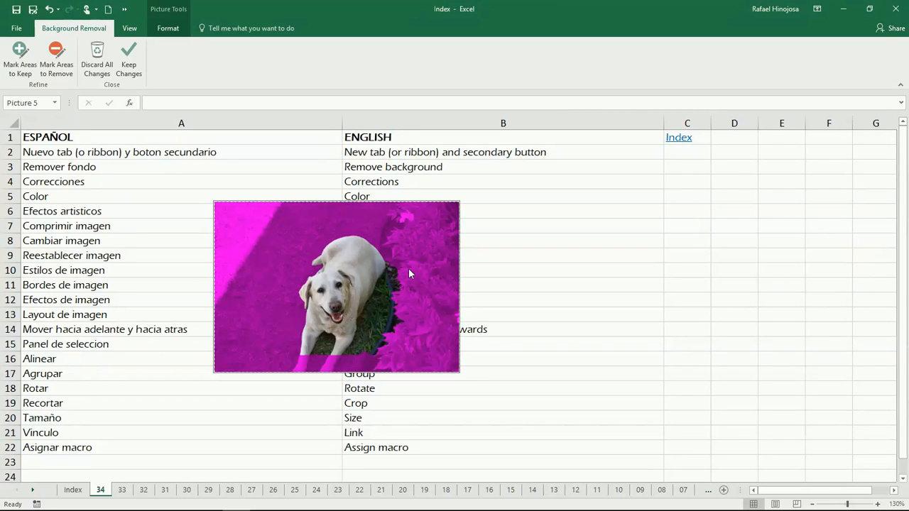
click(22, 69)
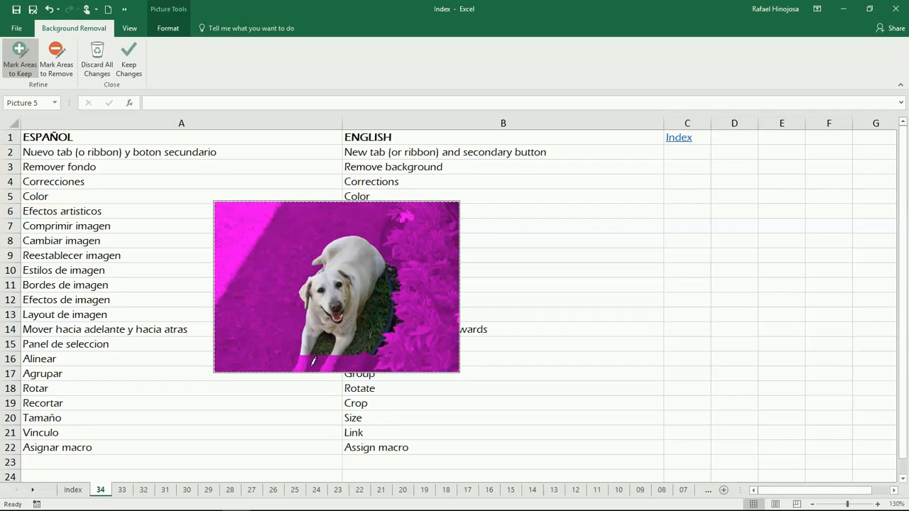
drag(305, 363, 335, 368)
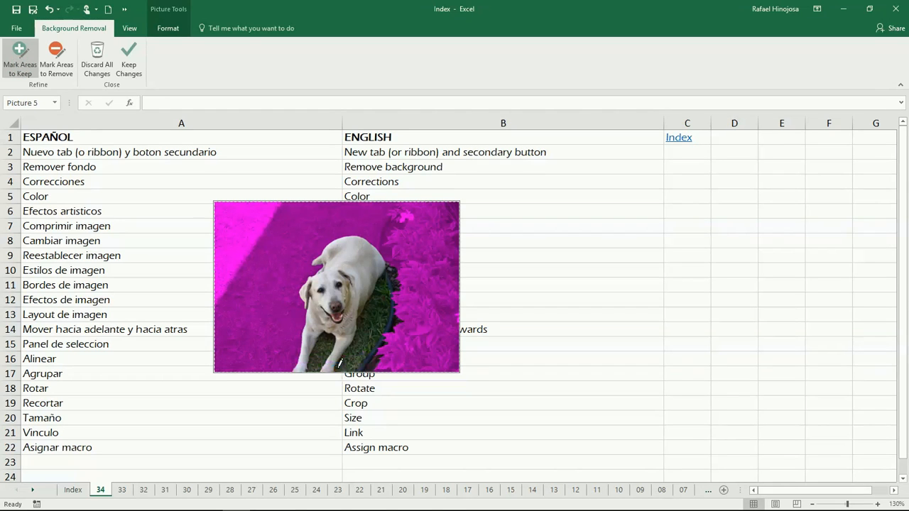
click(57, 63)
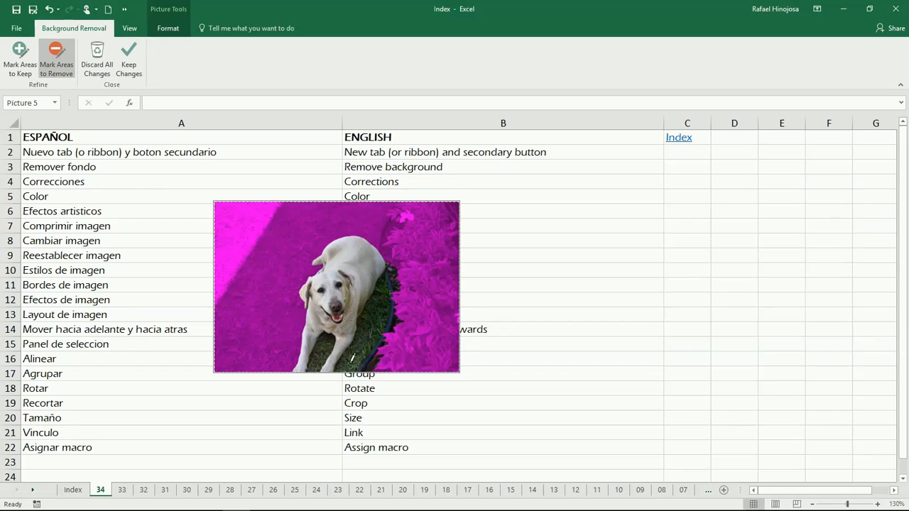
drag(324, 341, 366, 337)
click(379, 313)
click(382, 321)
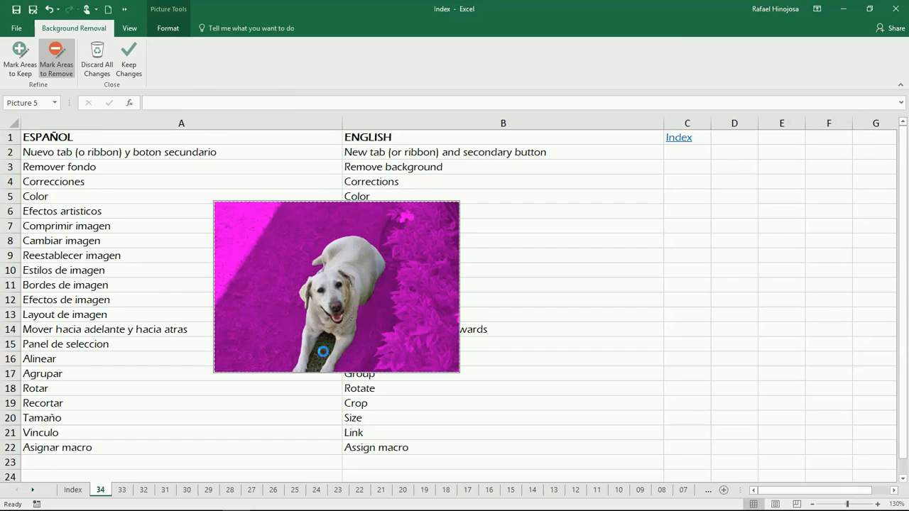
click(128, 64)
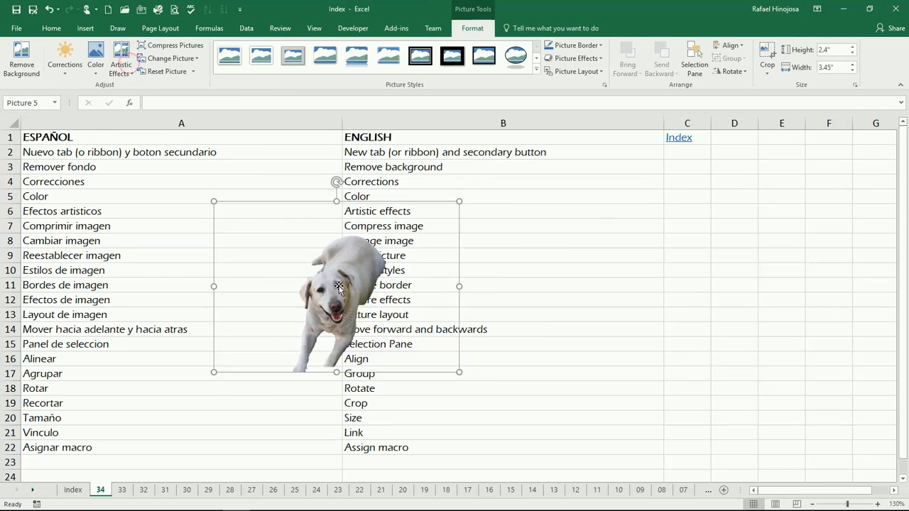
Drag the cut-out dog up and to the left beside rows 3–14
drag(342, 292, 278, 249)
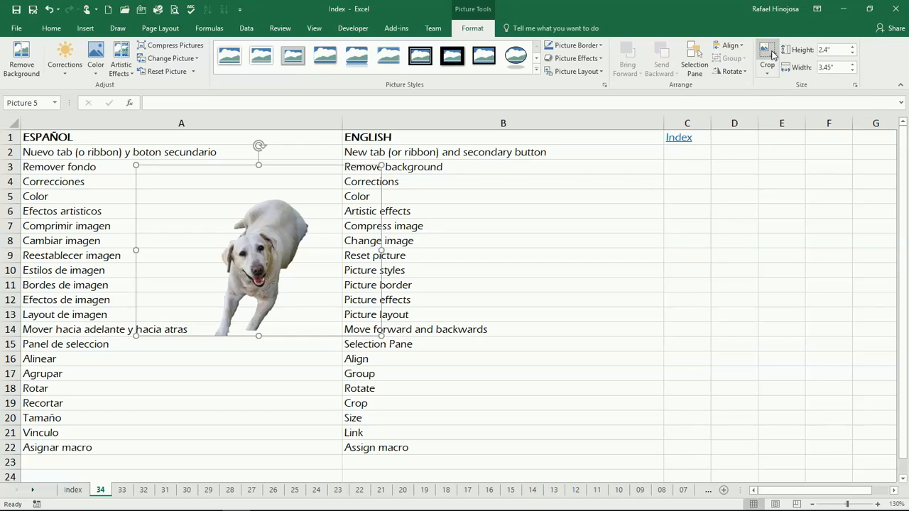
right_click(319, 206)
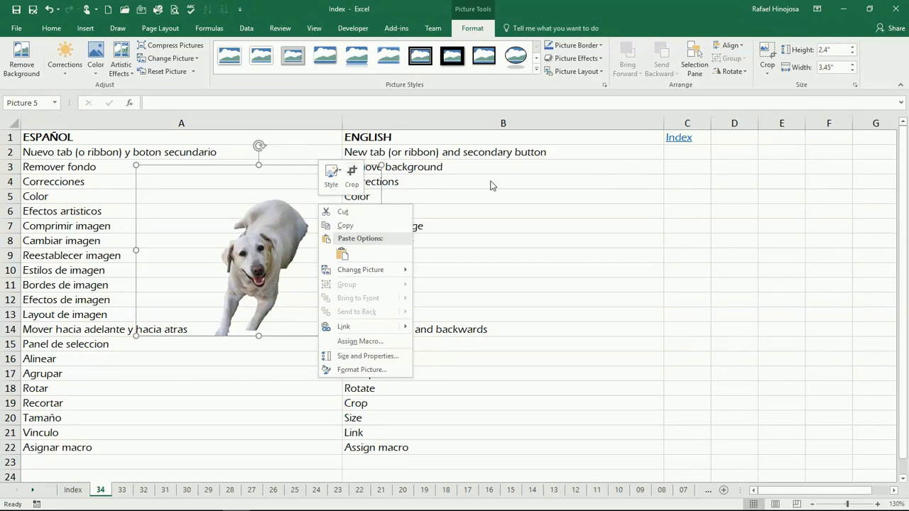
click(756, 18)
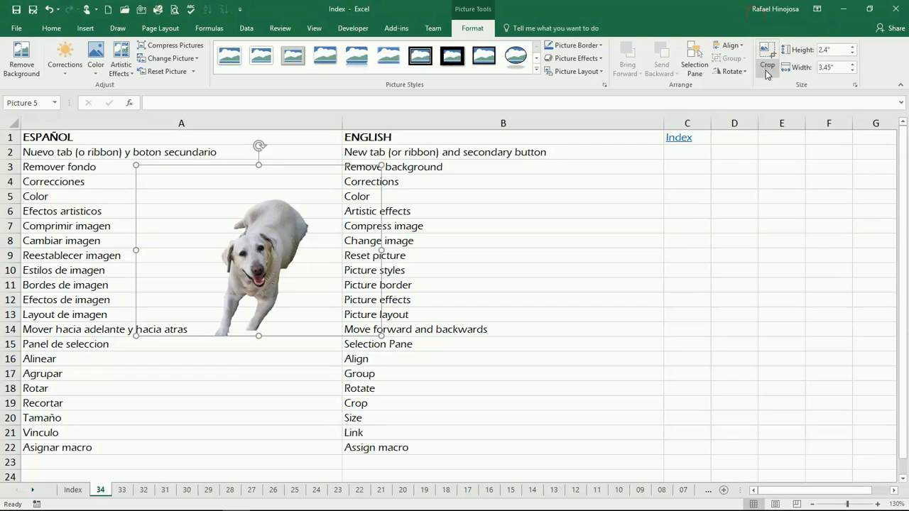
click(771, 55)
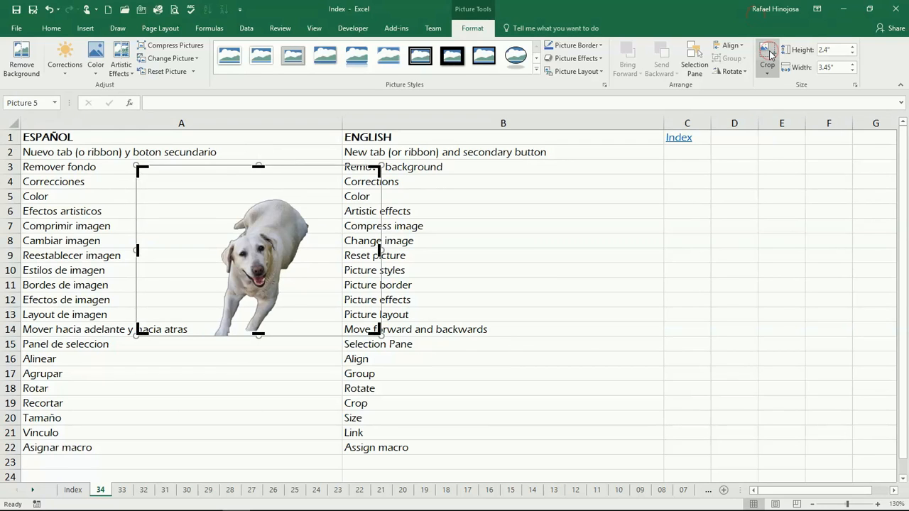
Crop the dog picture to an oval, narrowed from both sides to 2.4" by 1.49"
click(768, 74)
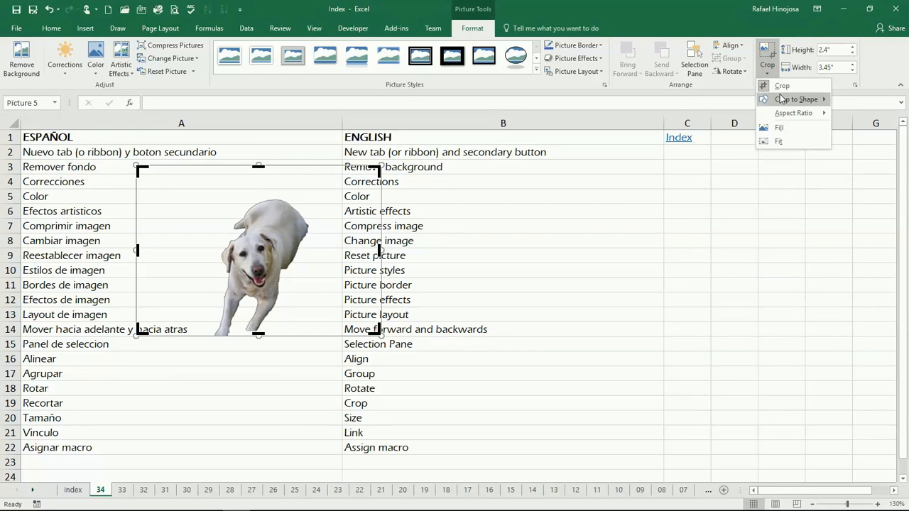
mouse_move(782, 98)
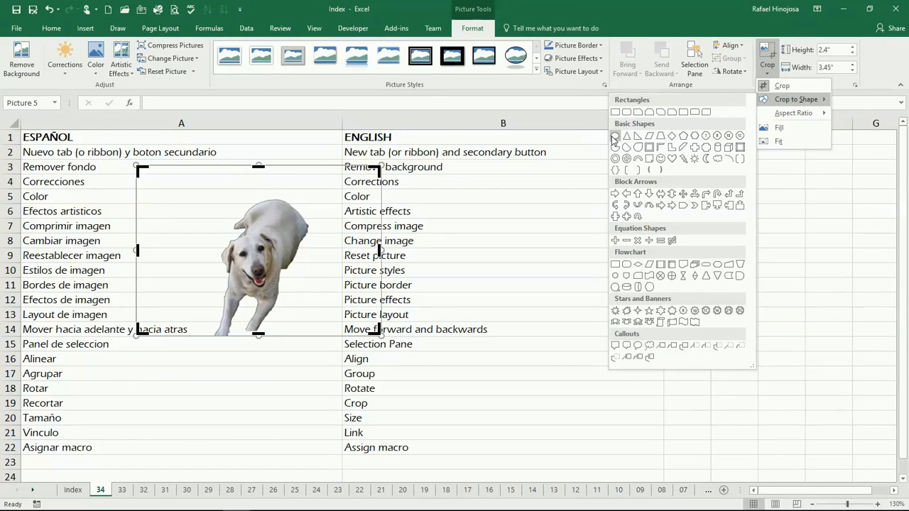
click(616, 138)
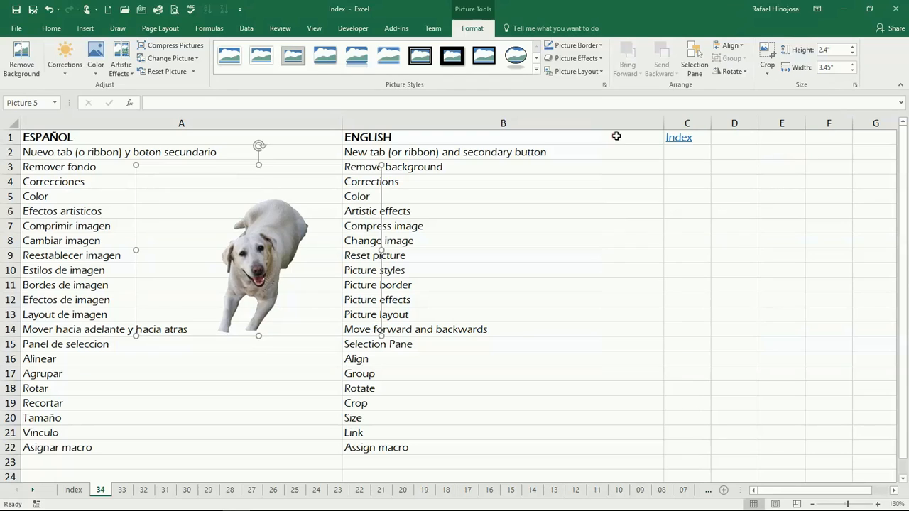
click(767, 53)
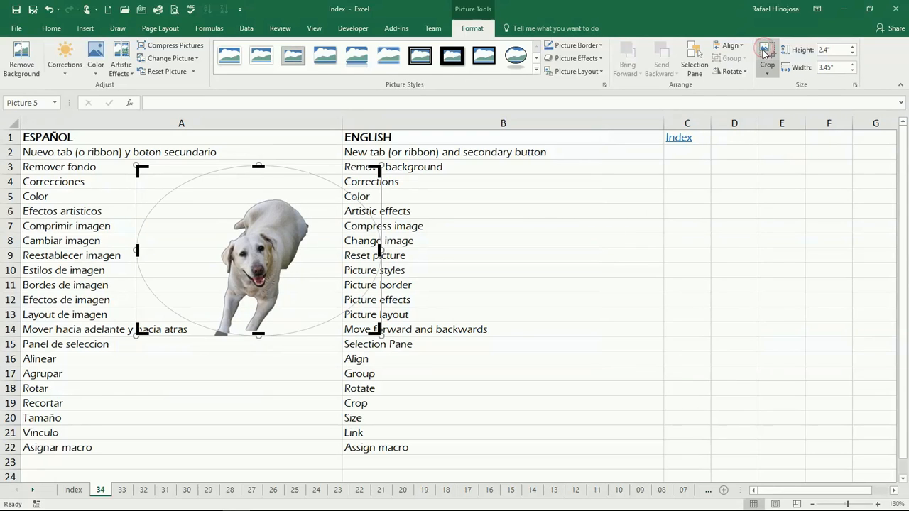
drag(379, 250, 307, 255)
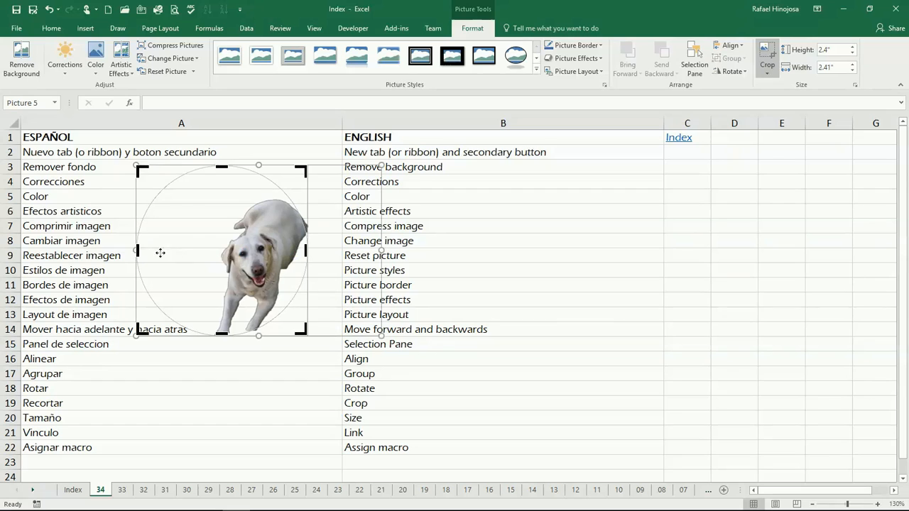
drag(137, 250, 206, 259)
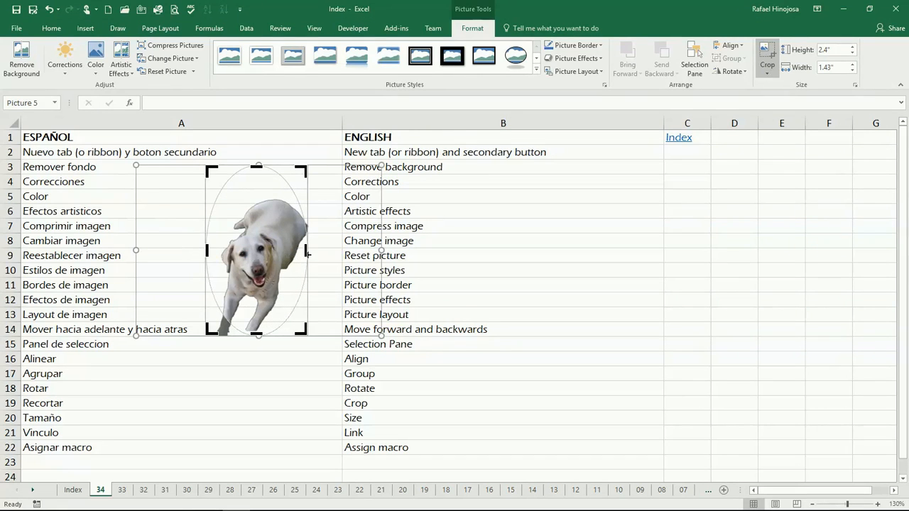
click(307, 252)
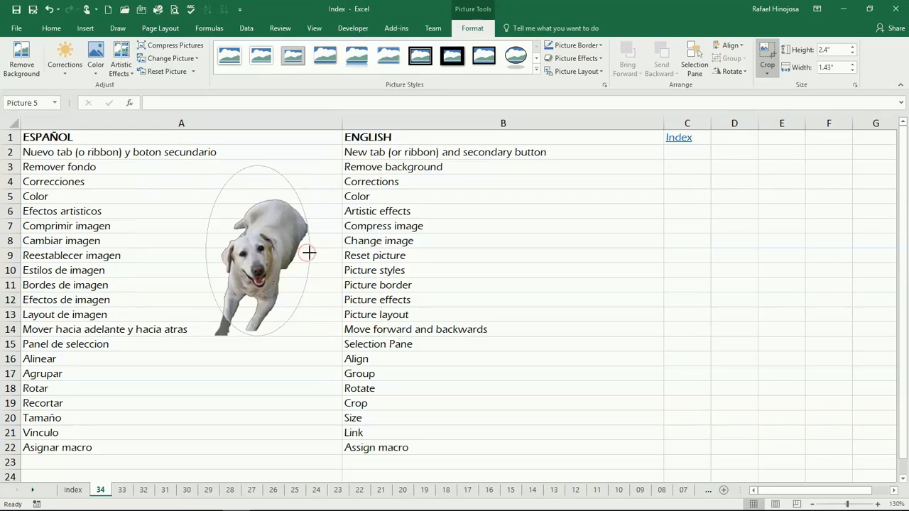
drag(311, 252, 311, 250)
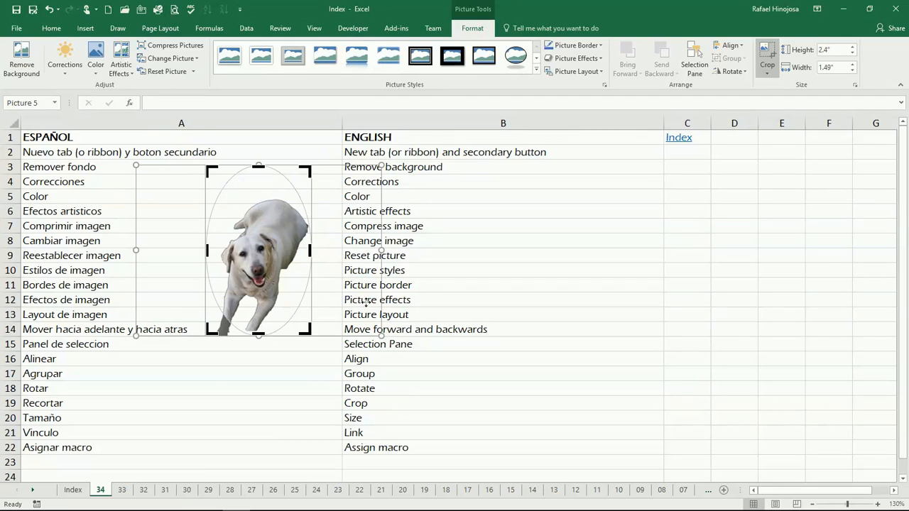
click(446, 266)
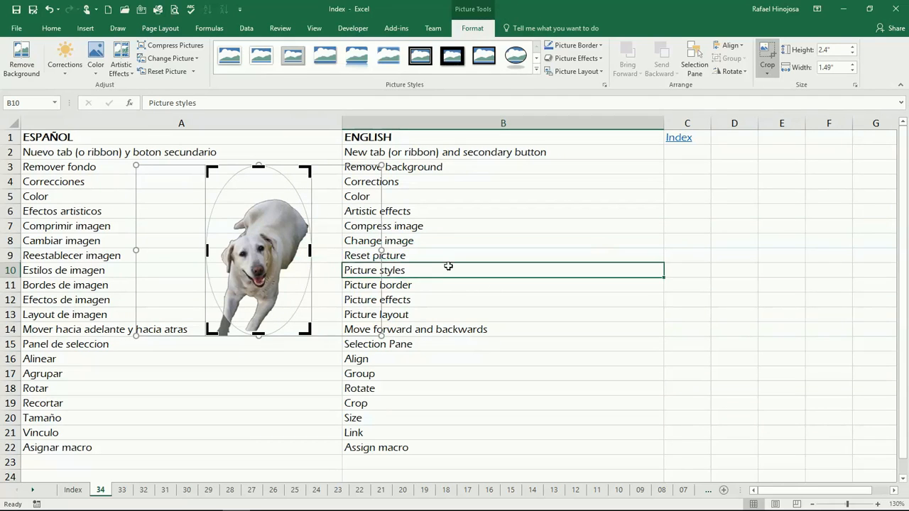
click(280, 275)
Apply the Metal Oval picture style to the cropped dog picture
drag(263, 262, 287, 283)
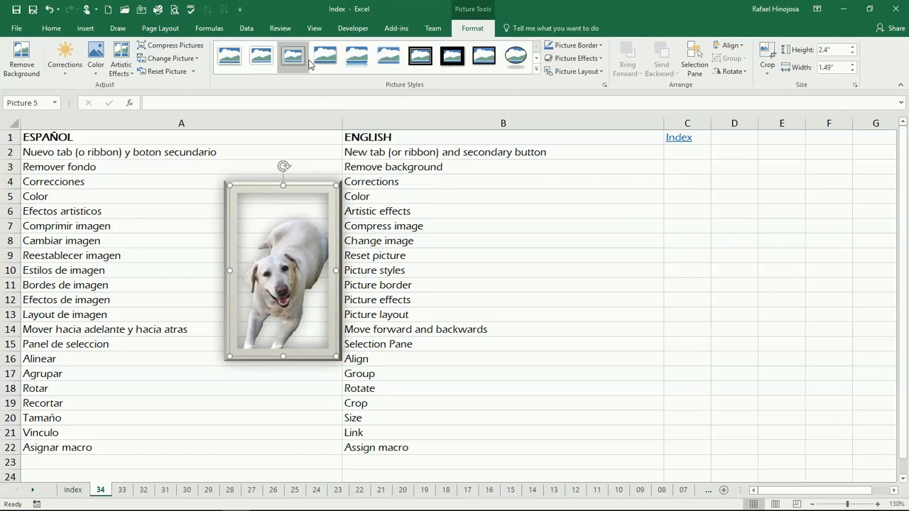
click(537, 69)
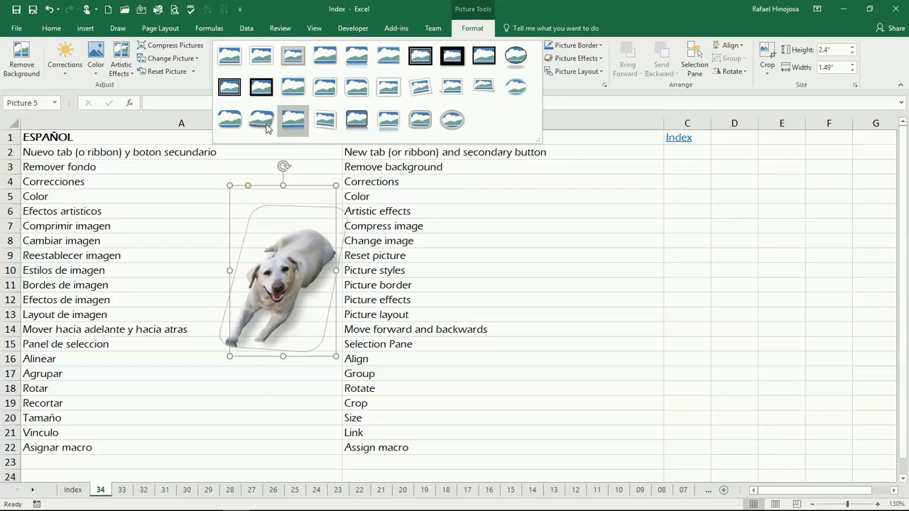
click(449, 121)
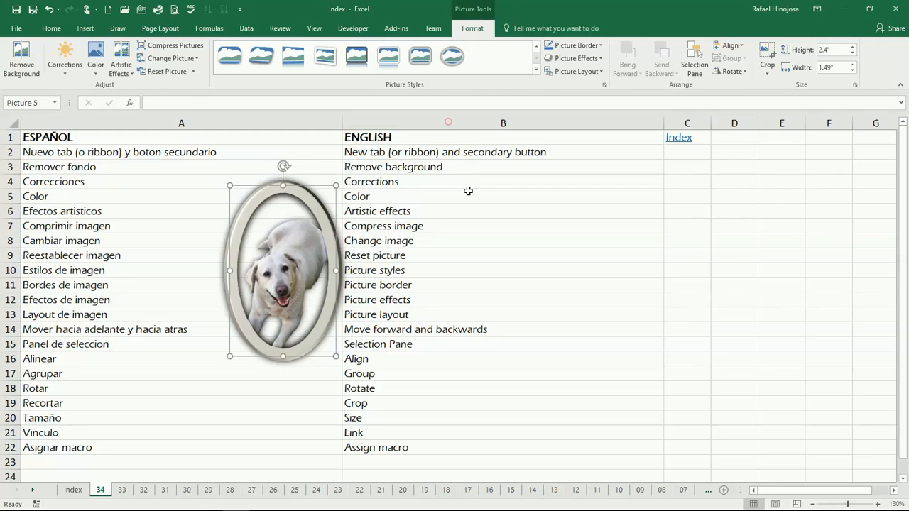
Move the oval-framed dog picture to the left edge of column A
click(528, 252)
drag(207, 245, 140, 251)
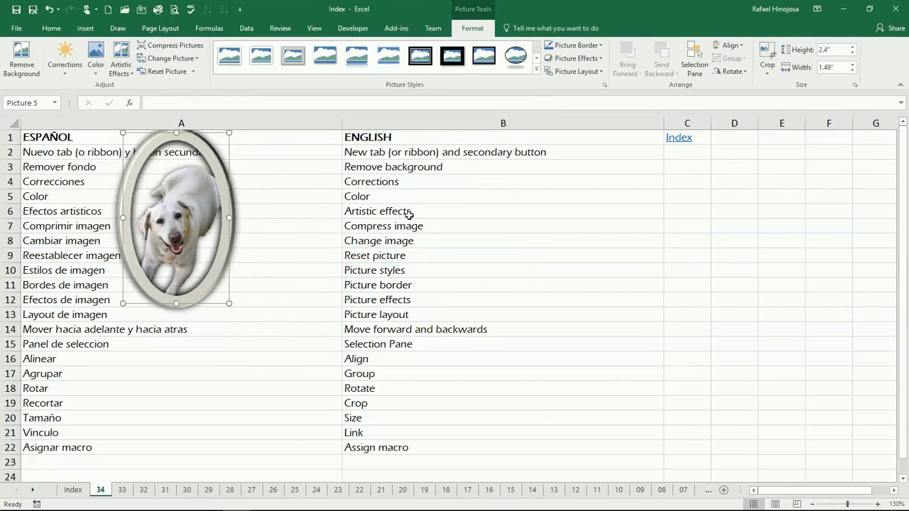
drag(192, 228, 106, 235)
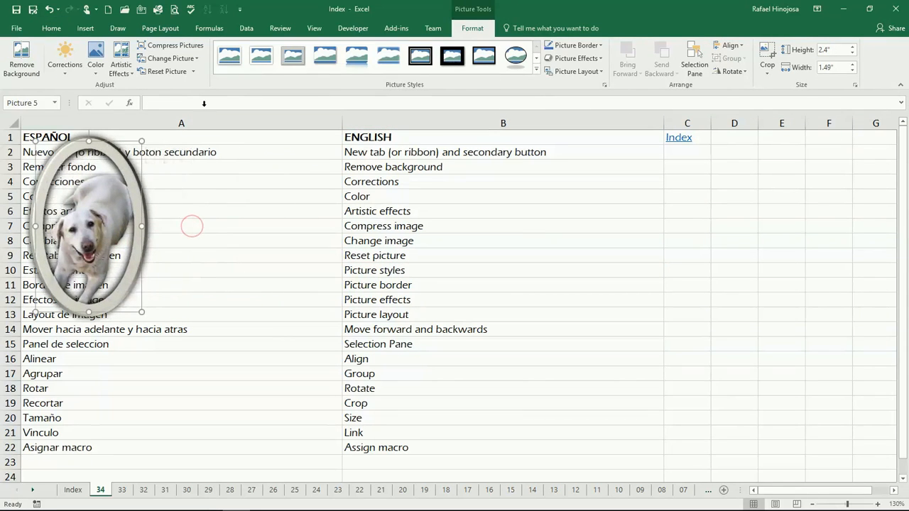
click(79, 28)
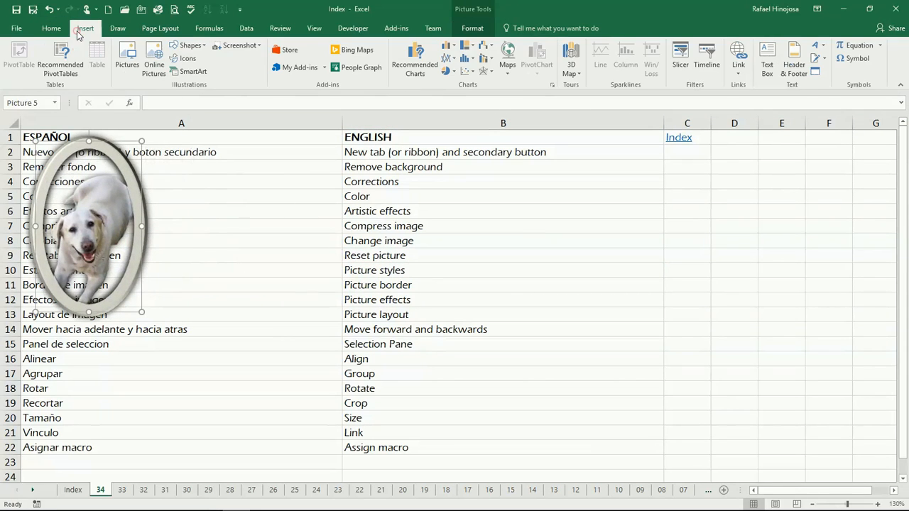
Insert the Tota photo again, shrink it to 2.7" by 4.05", and move it near row 2
click(127, 55)
click(343, 100)
double_click(344, 100)
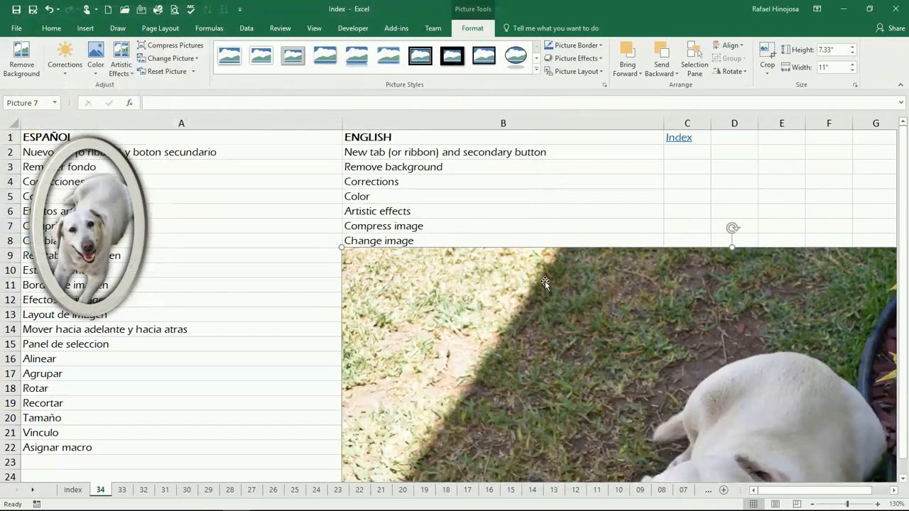
drag(340, 248, 334, 177)
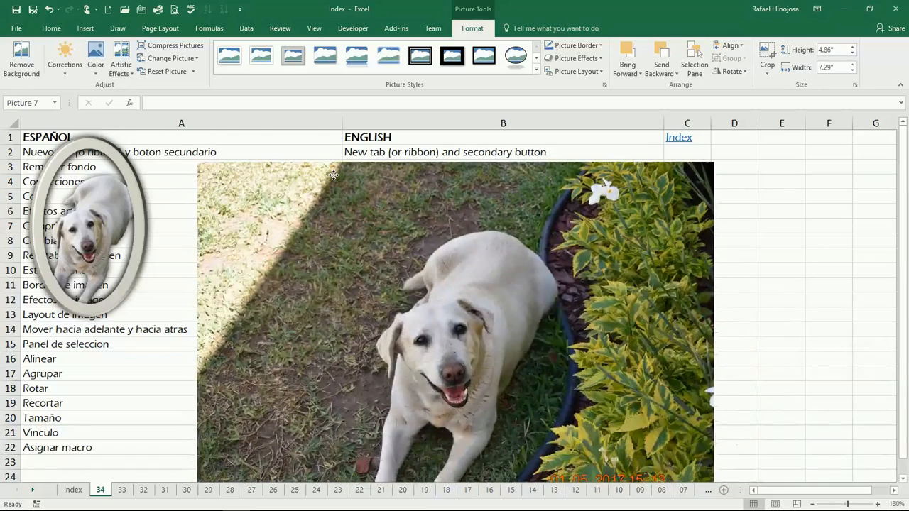
drag(197, 162, 426, 315)
drag(518, 367, 317, 221)
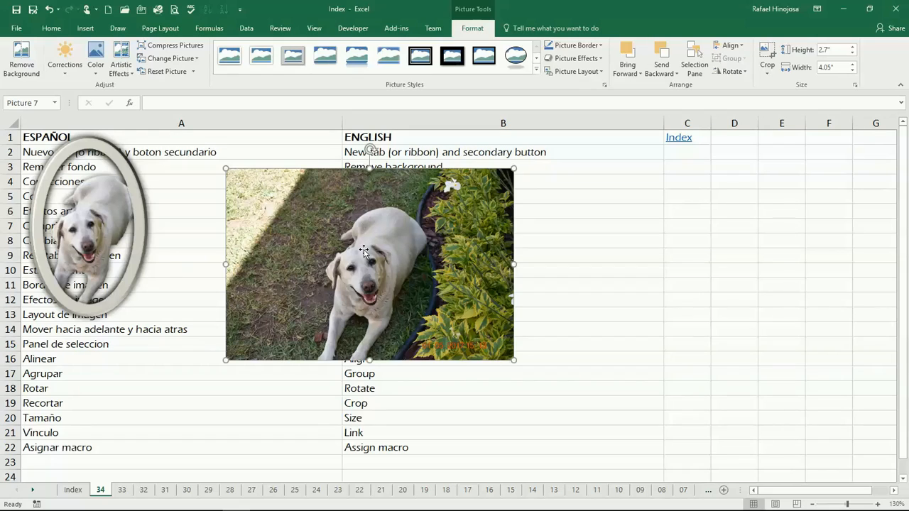
Duplicate the photo into offset copies, then move the top copy right and enlarge it to 3.75" by 5.63"
key(ctrl+d)
key(ctrl+d)
key(ctrl+d)
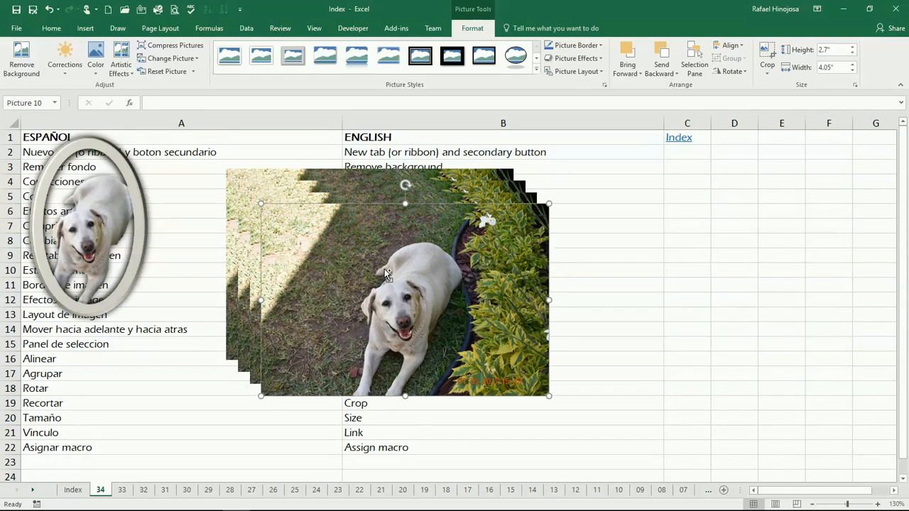
key(ctrl+d)
drag(412, 305, 545, 298)
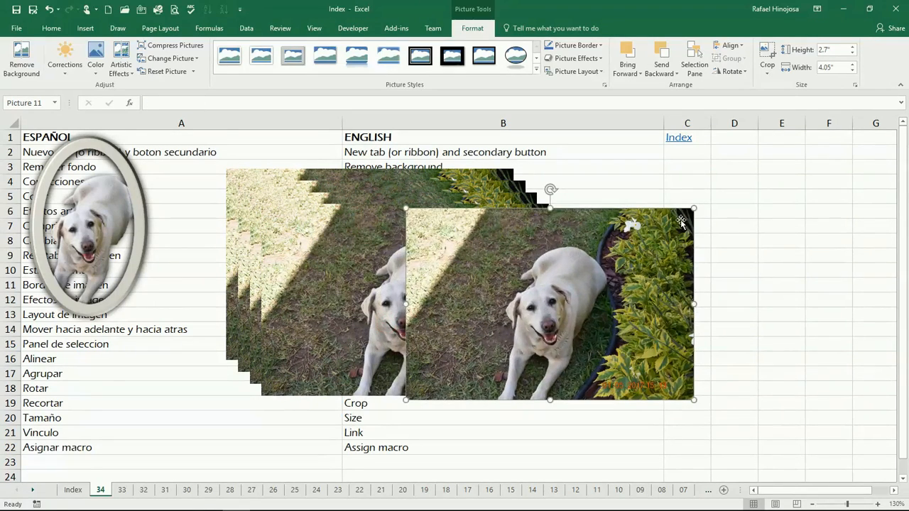
drag(693, 209, 805, 133)
drag(600, 235, 593, 269)
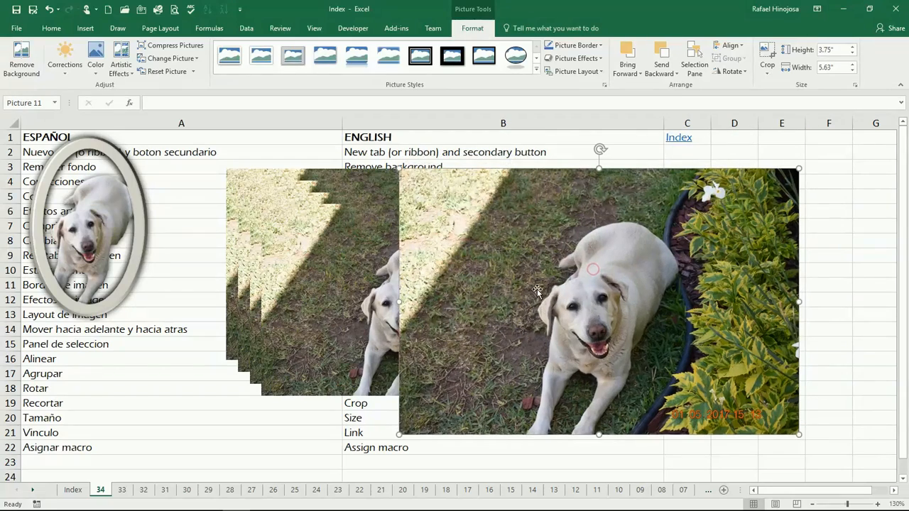
Open the brightness and sharpness corrections for the enlarged photo
click(64, 79)
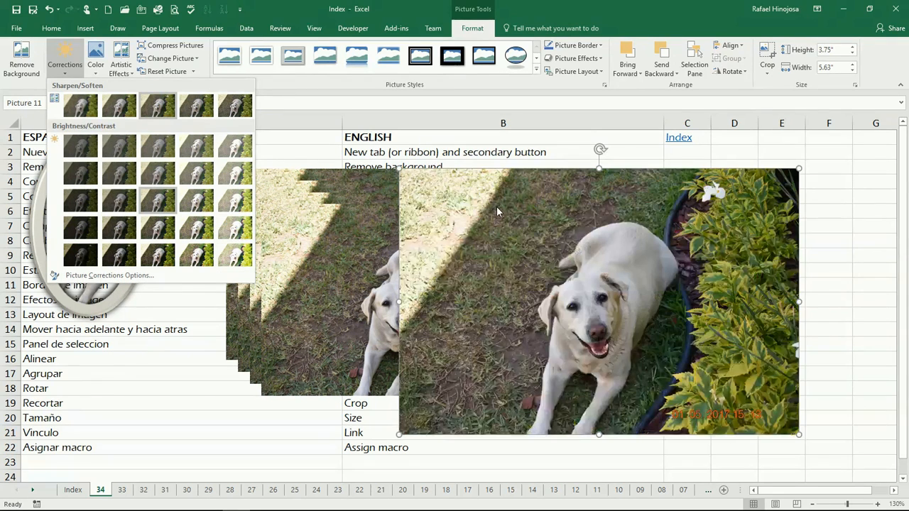
Dismiss the Corrections gallery without applying anything and open the top dog photo's Color options
click(497, 213)
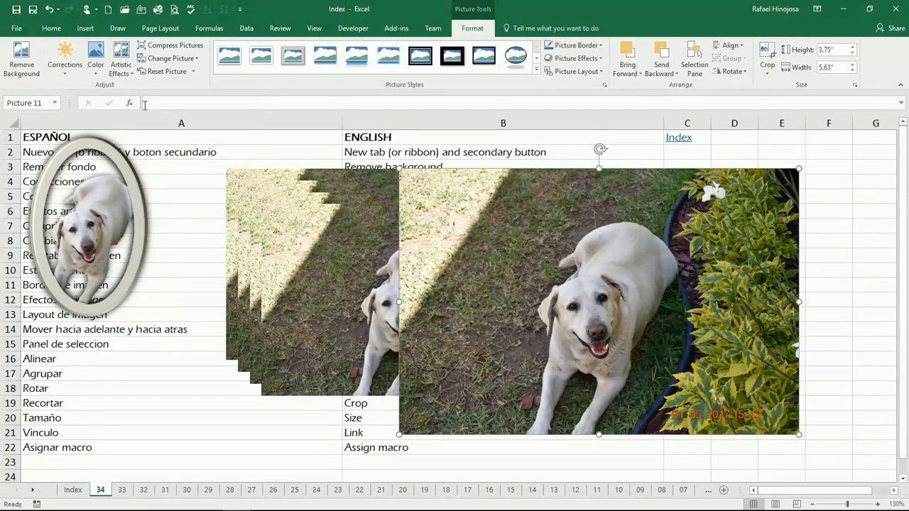
click(96, 64)
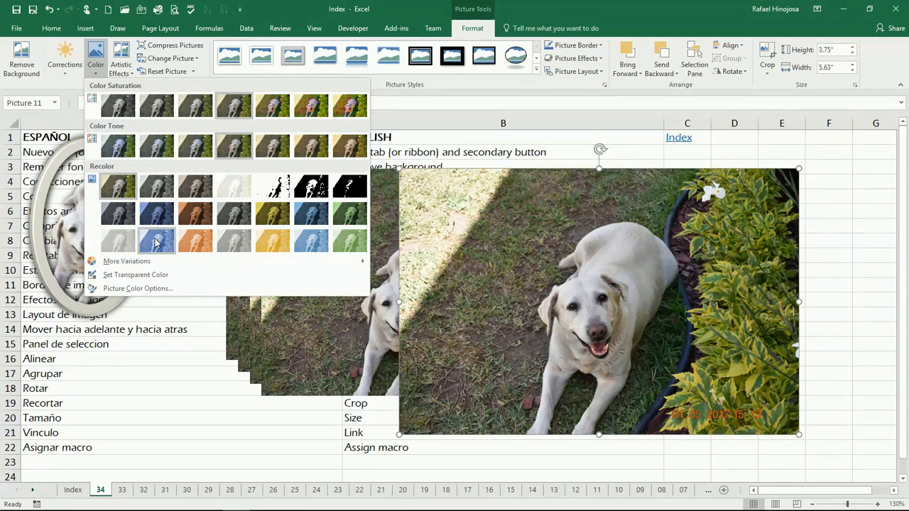
Use Set Transparent Color on a colour in the top dog photo, then drag the photo left
click(161, 277)
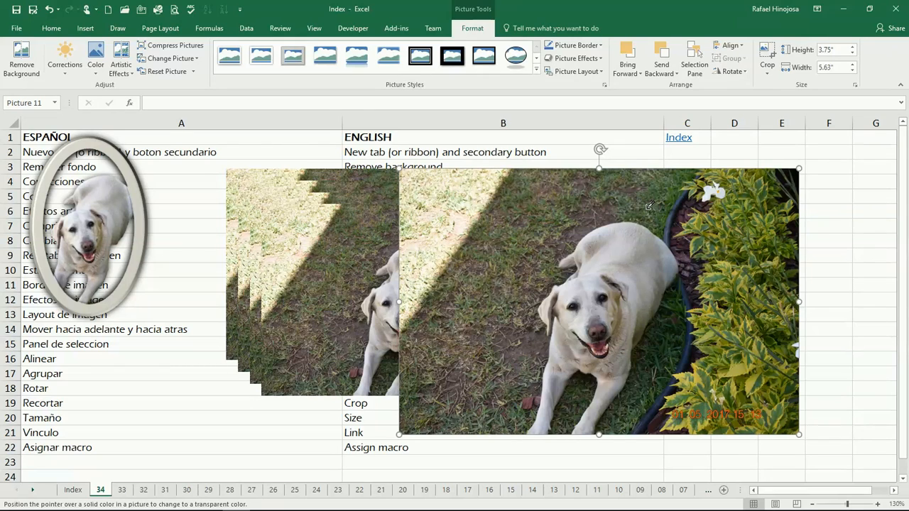
click(628, 254)
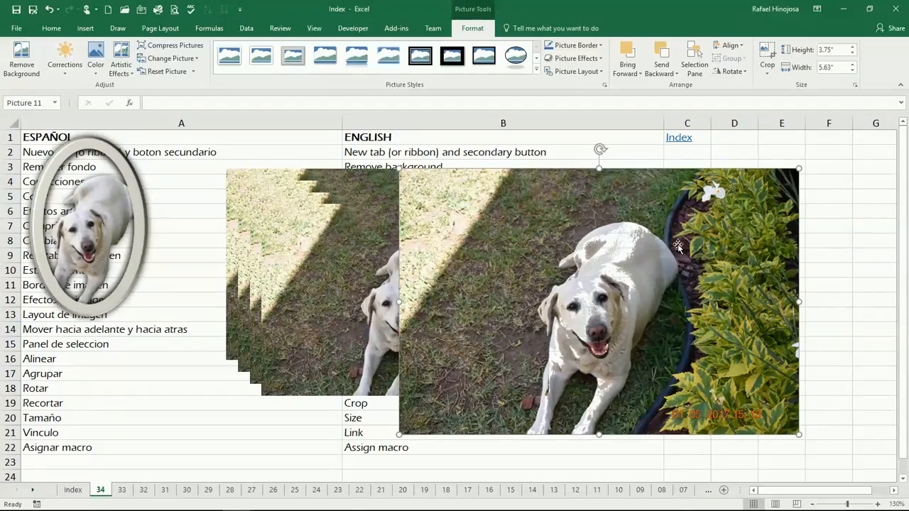
drag(672, 235, 595, 230)
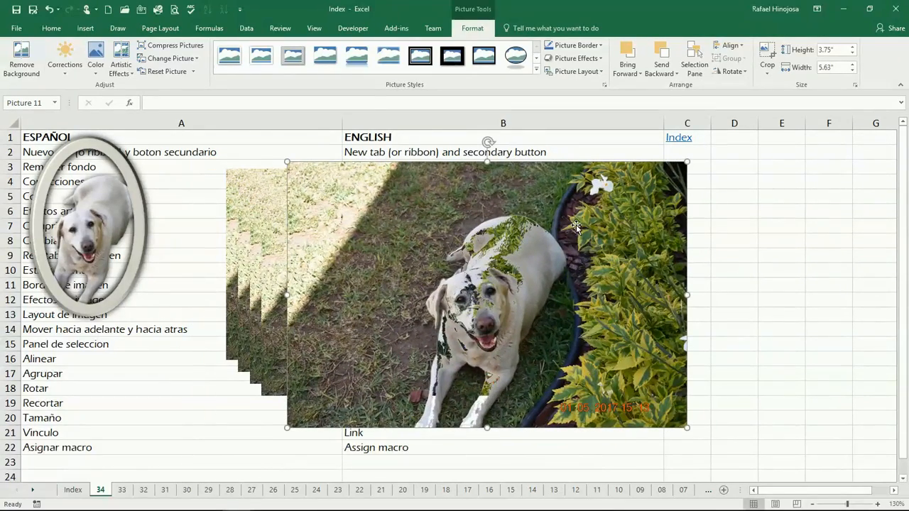
click(97, 66)
Restore the top dog photo's original look and size with Reset Picture & Size
click(101, 74)
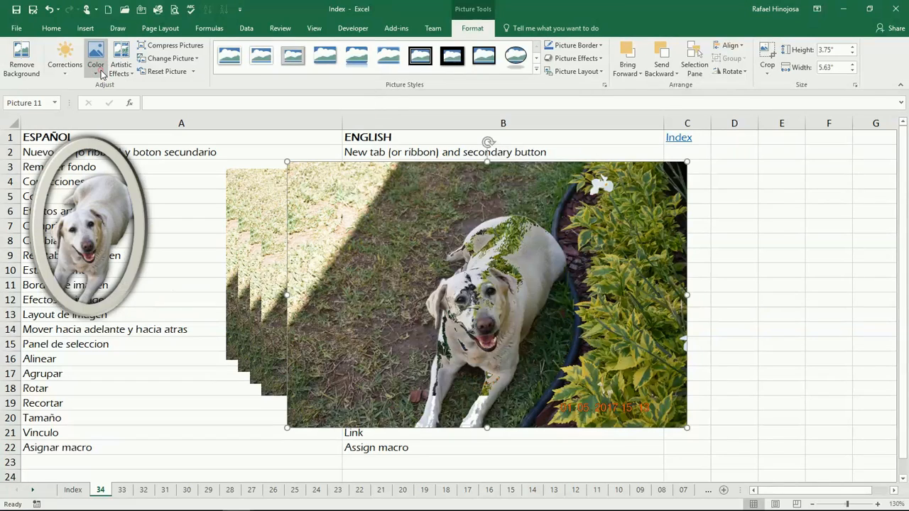
click(193, 72)
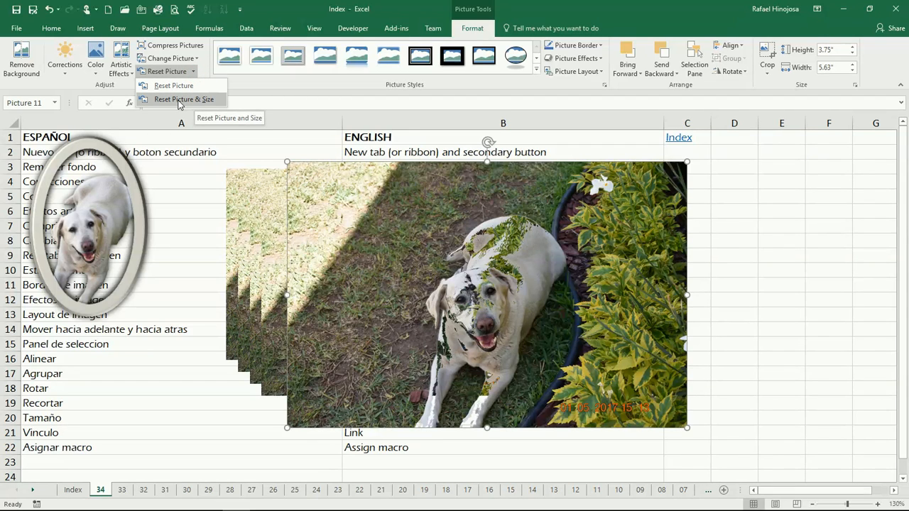
click(205, 102)
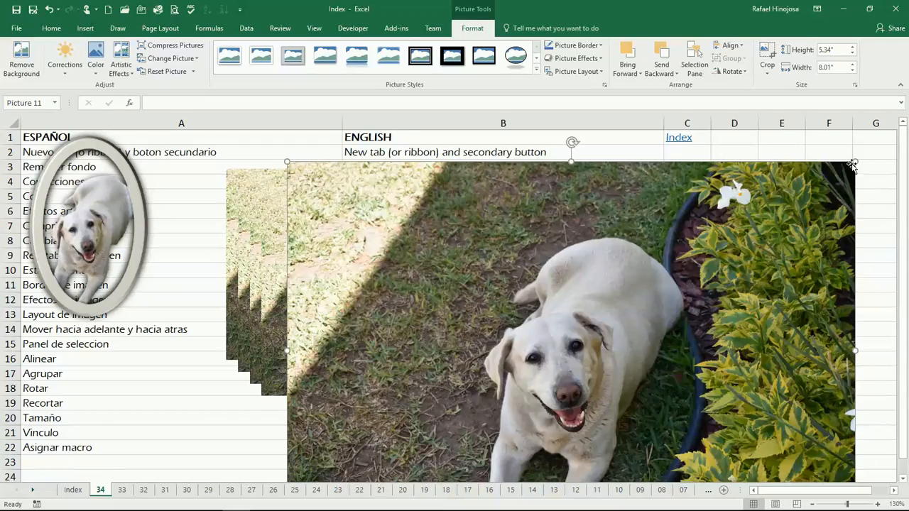
Resize the photo to 4.18 by 6.27 inches and move it up and right
drag(856, 162, 733, 244)
drag(629, 341, 666, 258)
click(117, 68)
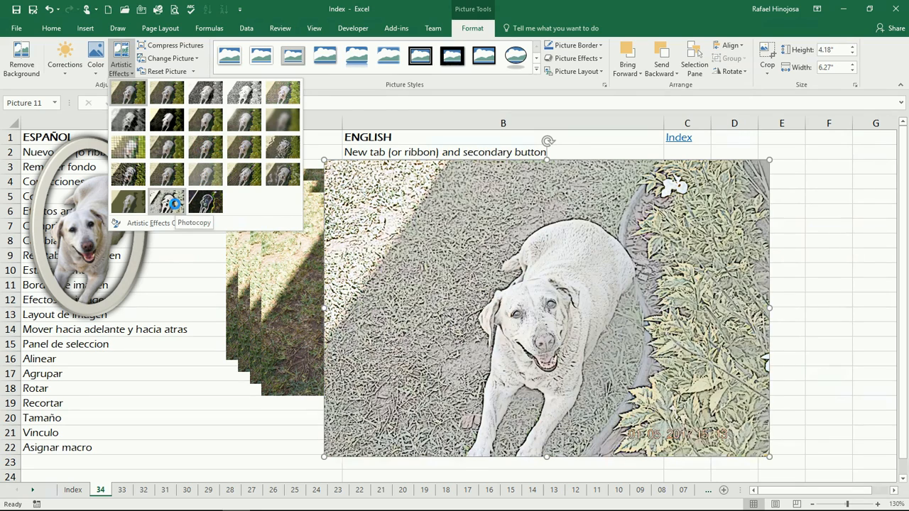
Cancel Artistic Effects and Compress Pictures without changes, then nudge the photo slightly up-left
click(417, 201)
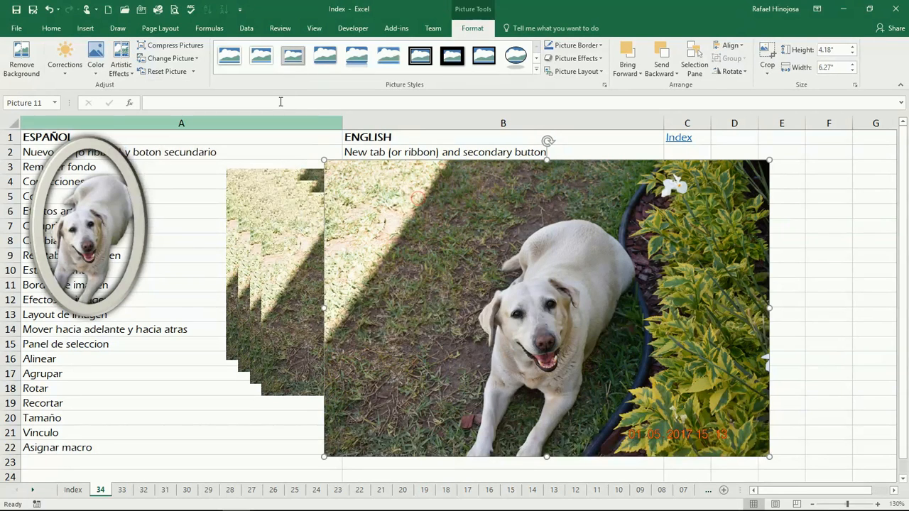
click(196, 45)
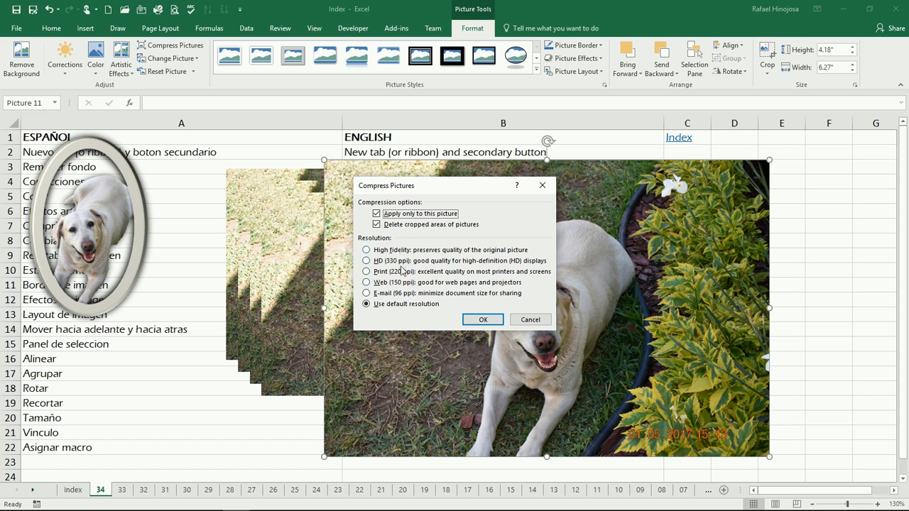
click(530, 321)
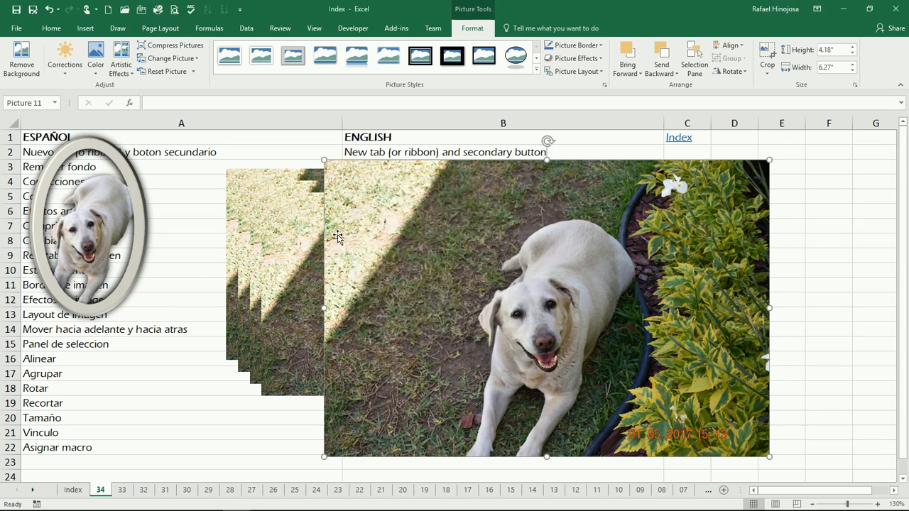
mouse_move(449, 272)
mouse_down()
mouse_move(429, 267)
mouse_move(440, 268)
mouse_up()
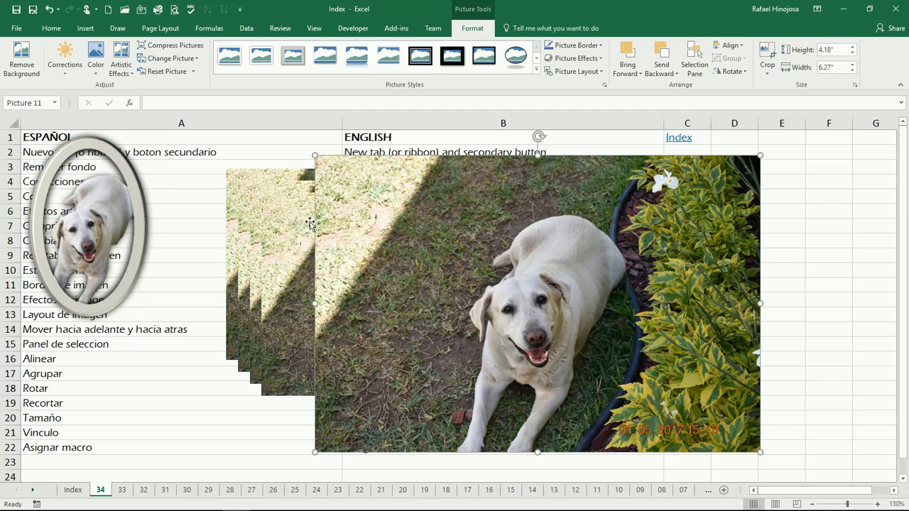
mouse_move(476, 252)
mouse_down()
mouse_move(423, 252)
mouse_move(480, 250)
mouse_up()
click(378, 252)
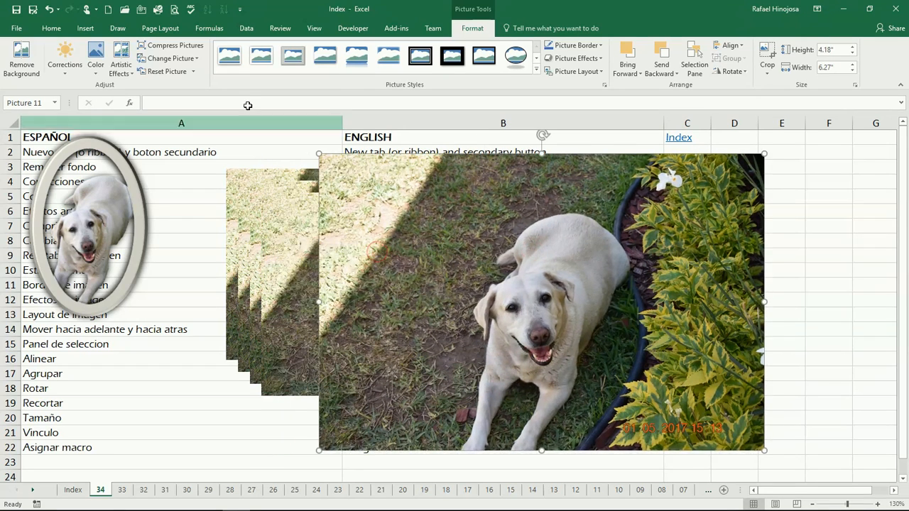
click(193, 59)
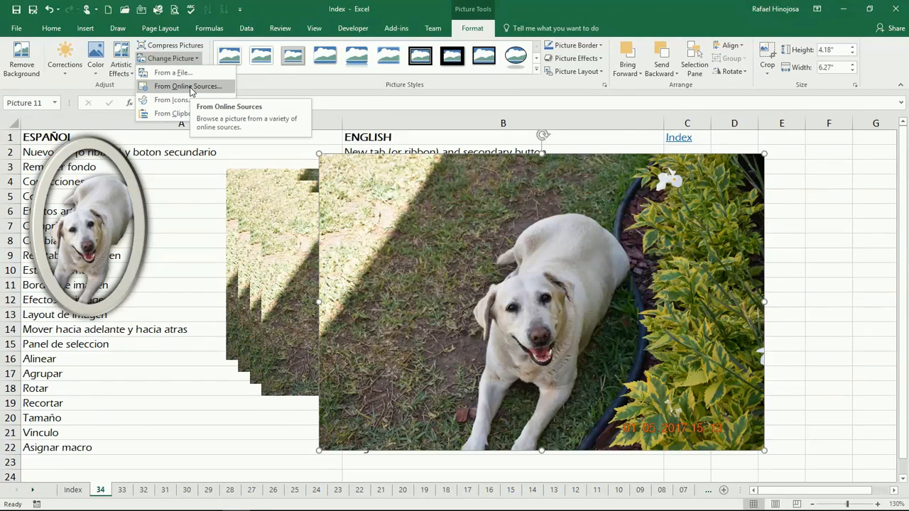
click(271, 87)
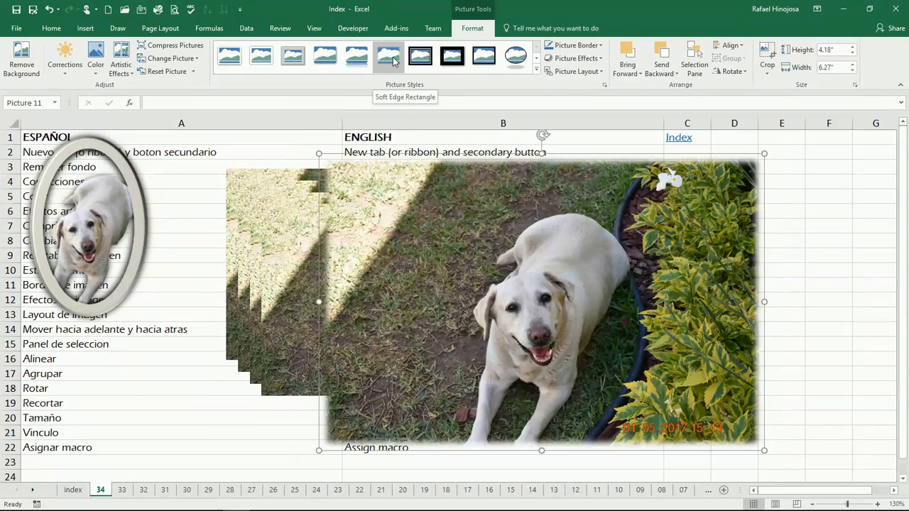
click(517, 96)
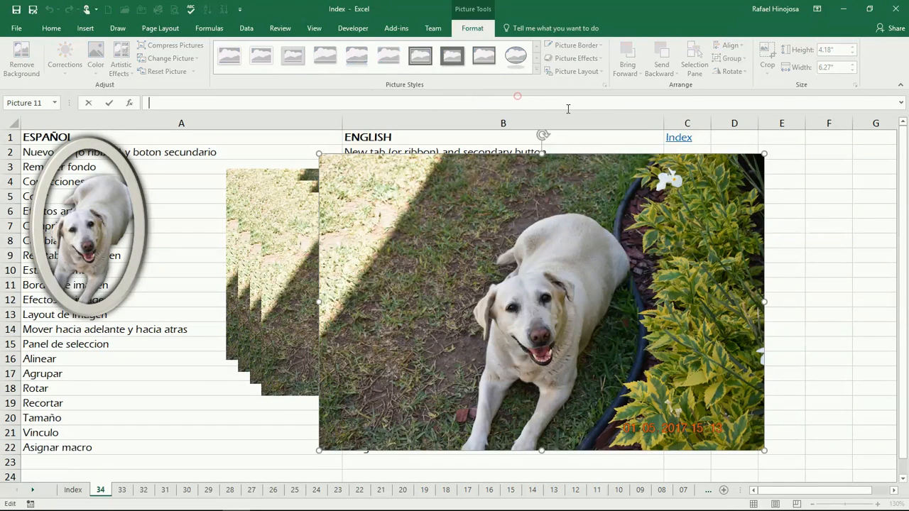
Set the dog photo's Picture Border to orange, 6 pt weight and a solid dash style
click(571, 193)
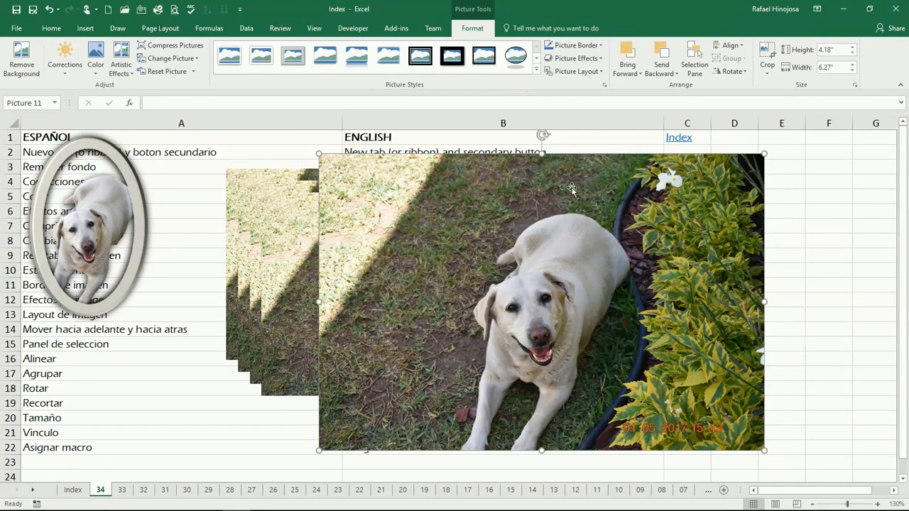
click(590, 47)
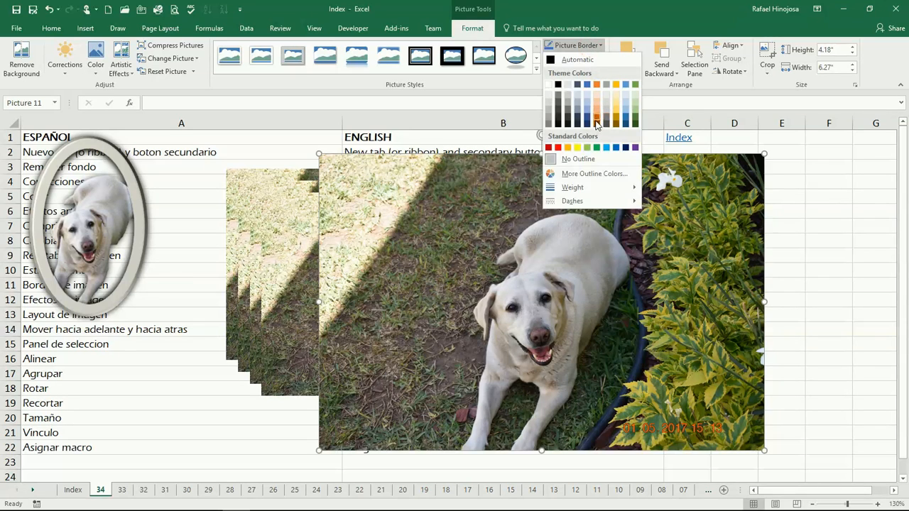
click(597, 122)
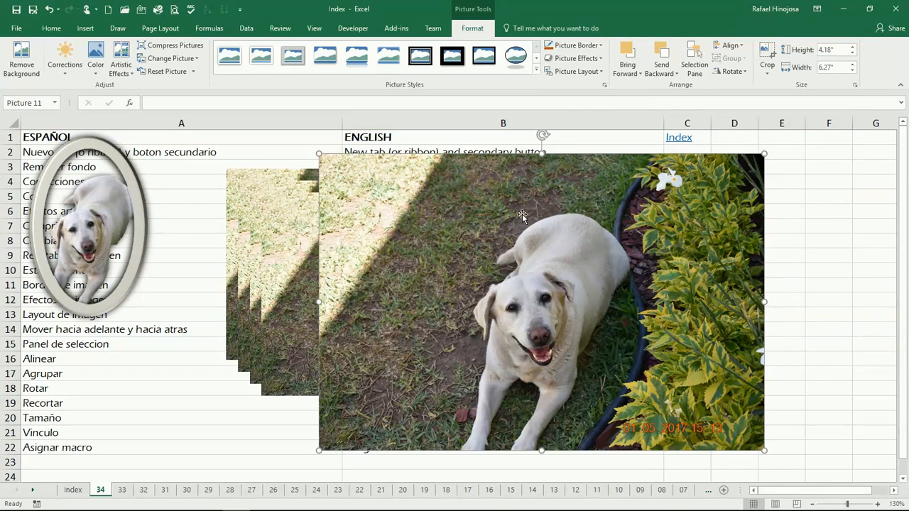
click(595, 46)
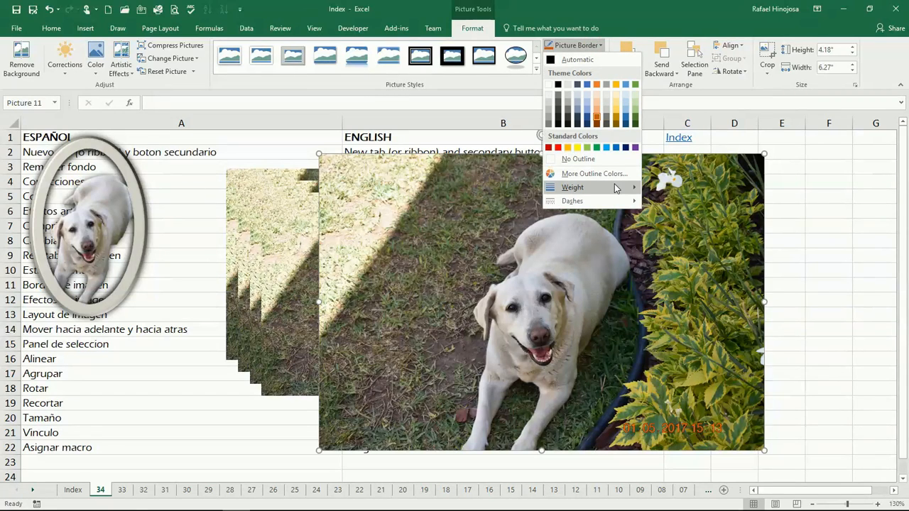
mouse_move(615, 188)
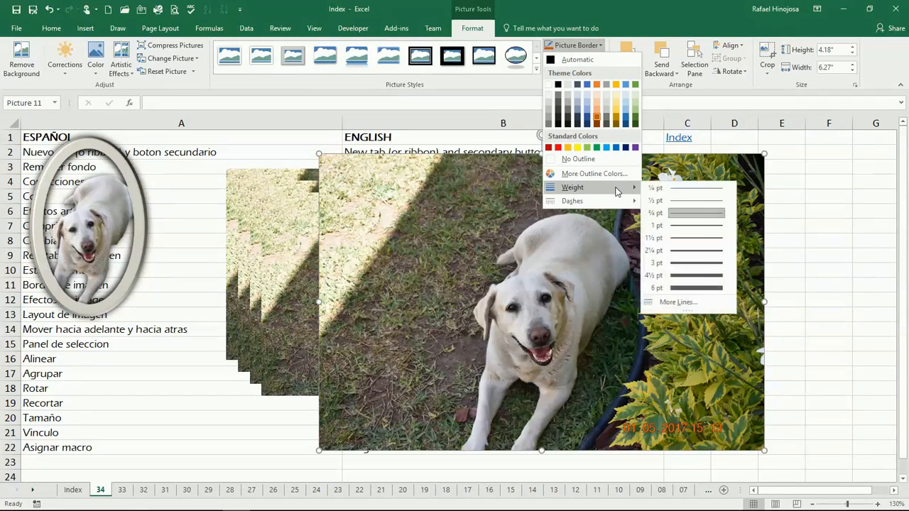
click(694, 290)
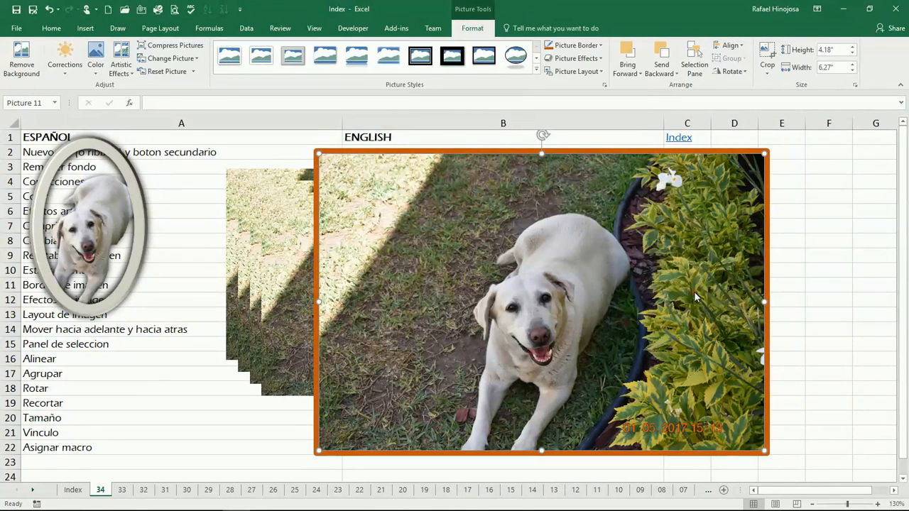
click(575, 46)
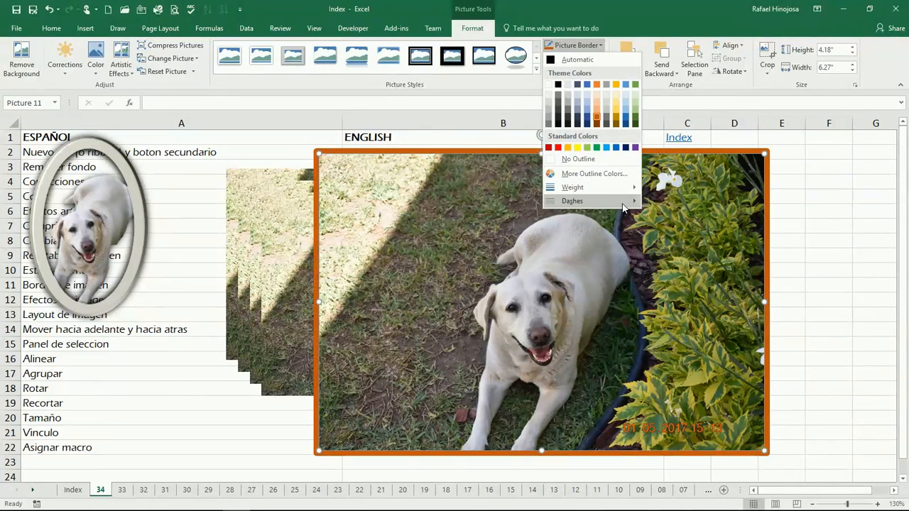
mouse_move(625, 204)
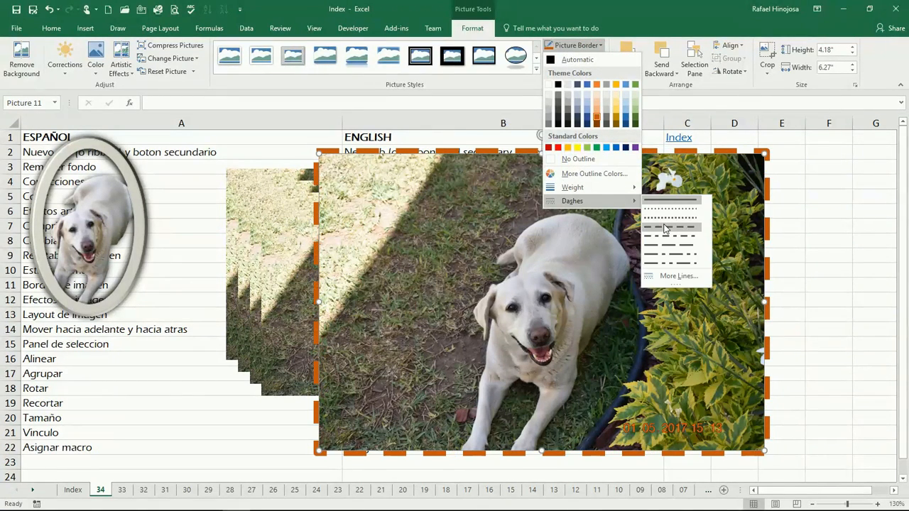
click(671, 201)
click(587, 59)
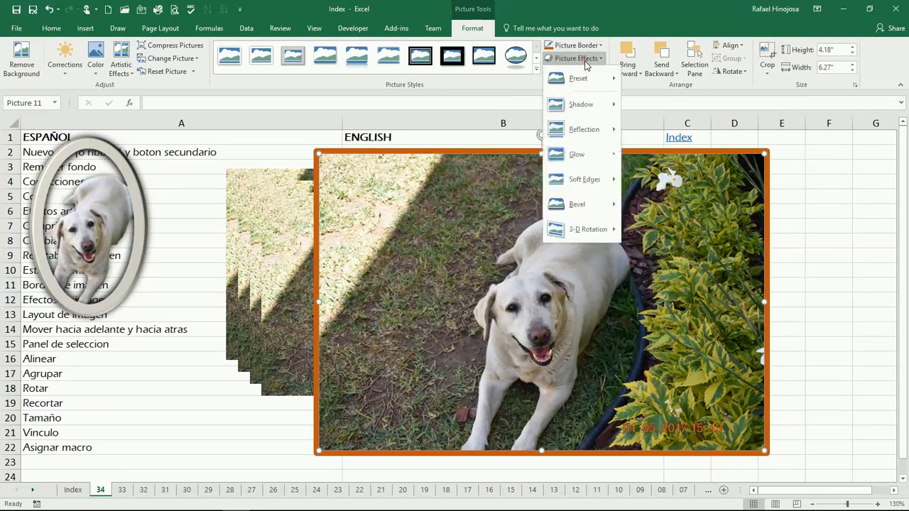
Add a Reflection variation beneath the orange-bordered dog photo
mouse_move(587, 83)
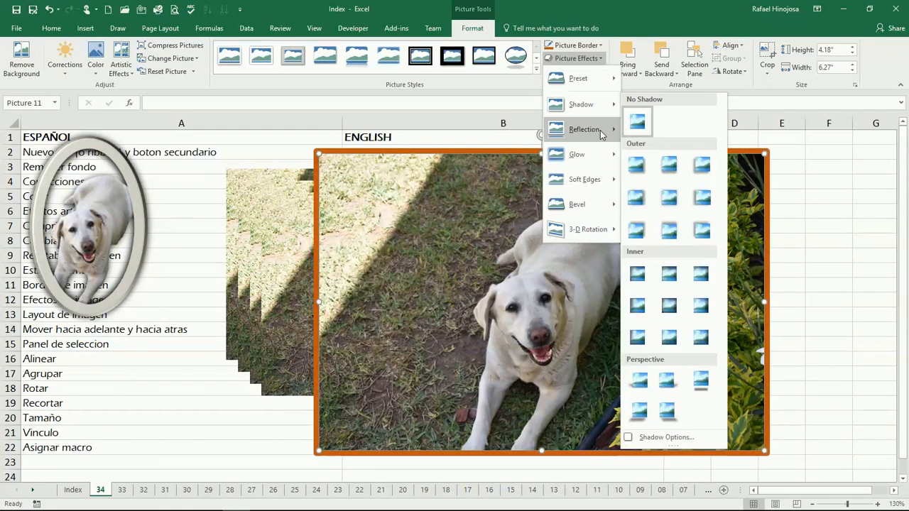
mouse_move(601, 130)
click(669, 218)
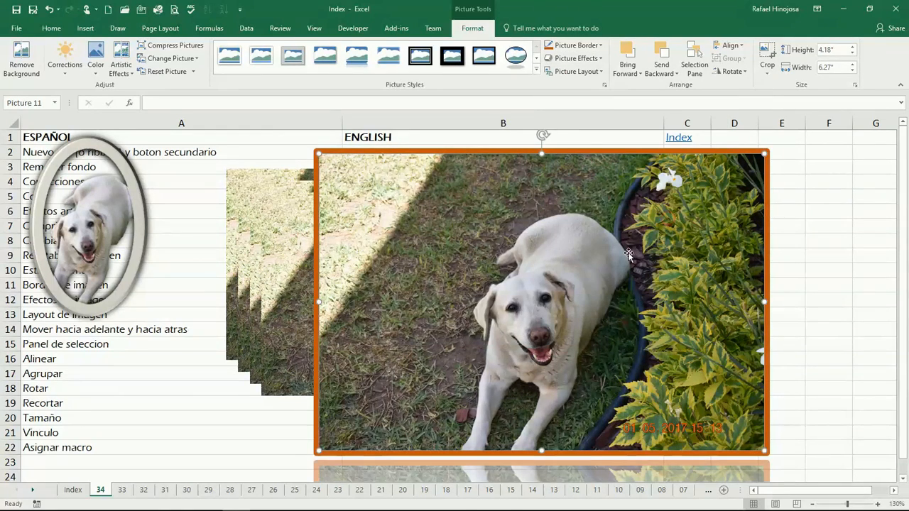
Shrink the photo to 4.37 by 2.91 inches and reposition it up and right
drag(623, 250, 589, 224)
drag(673, 215, 670, 228)
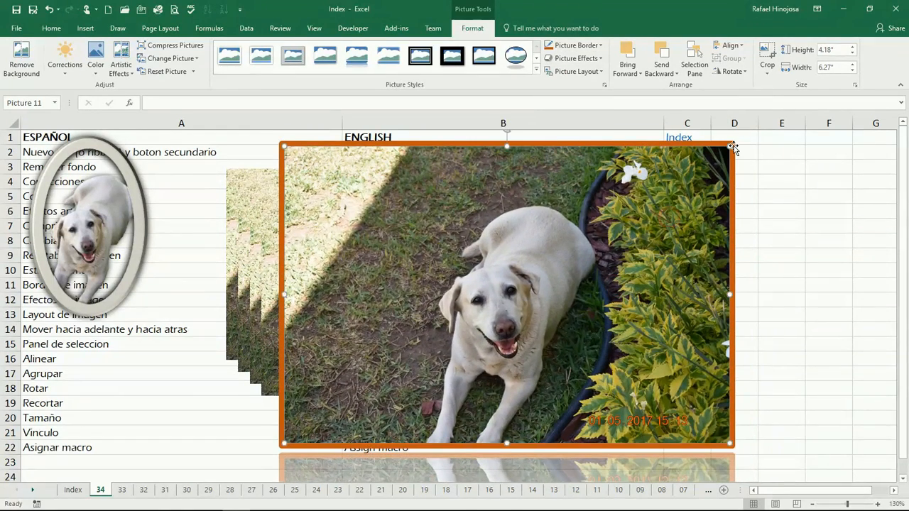
drag(730, 145, 595, 237)
drag(513, 357, 553, 290)
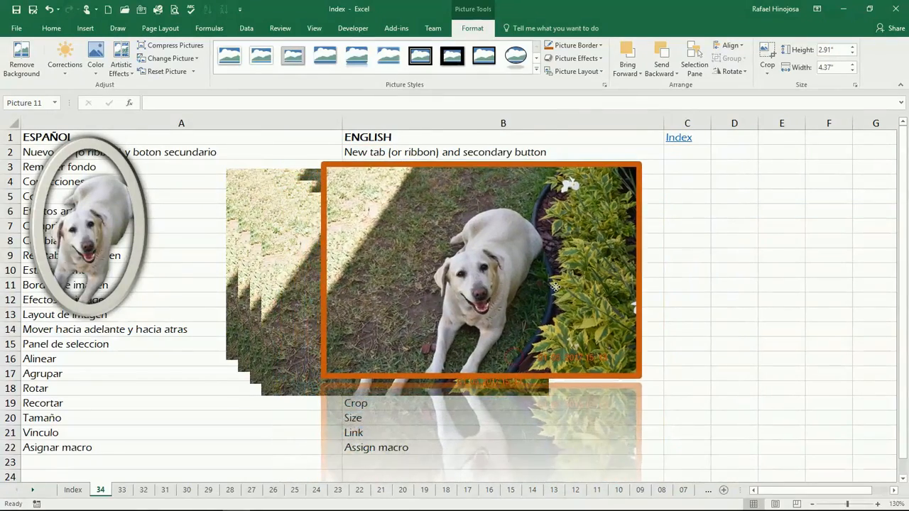
Apply a Bevel preset to the photo and check the result before reselecting it
click(579, 58)
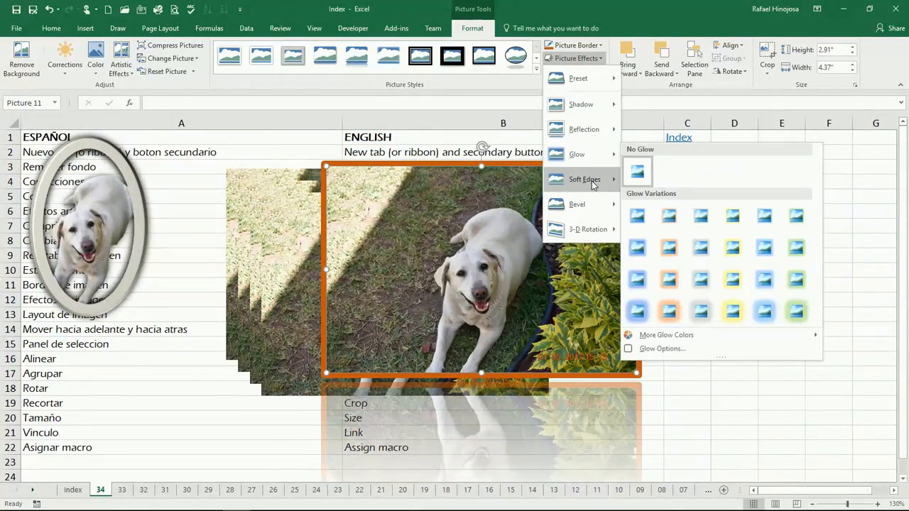
mouse_move(595, 183)
mouse_move(595, 204)
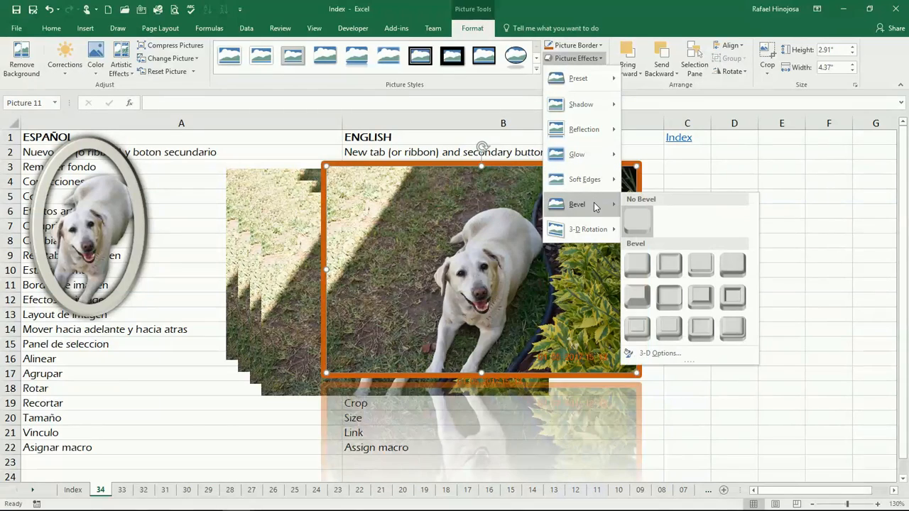
click(632, 269)
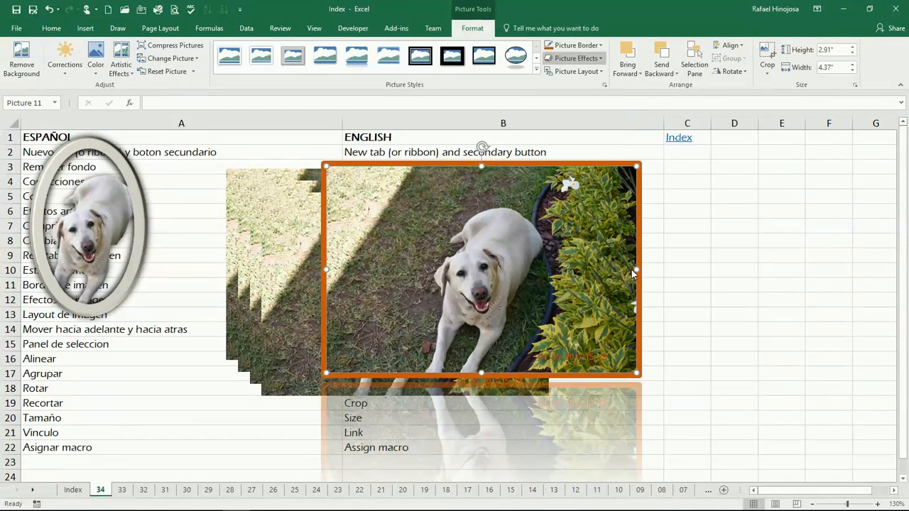
click(689, 197)
click(561, 247)
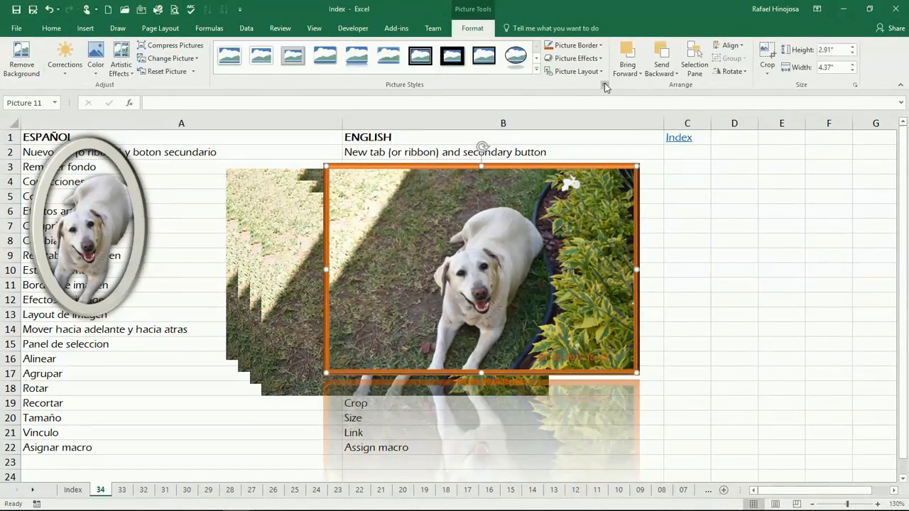
click(572, 71)
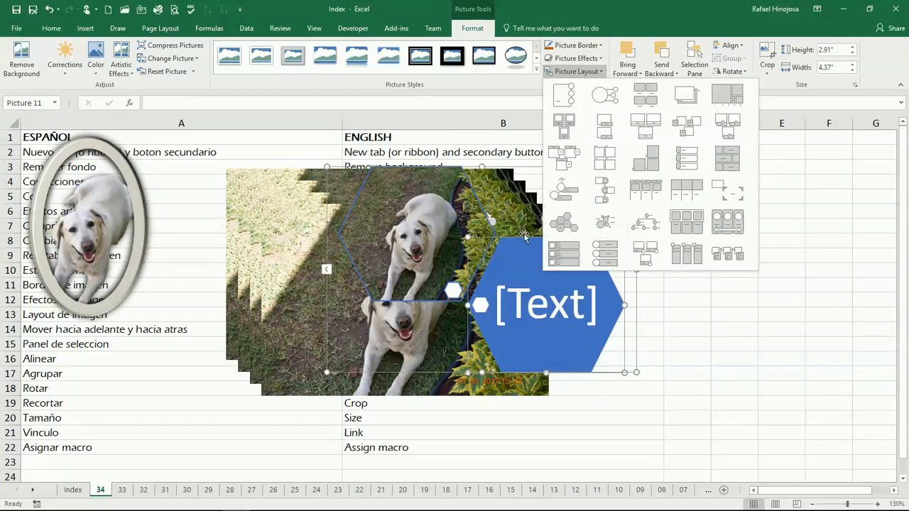
Move the photo slightly right, then try Bring to Front followed by Send to Back
click(791, 205)
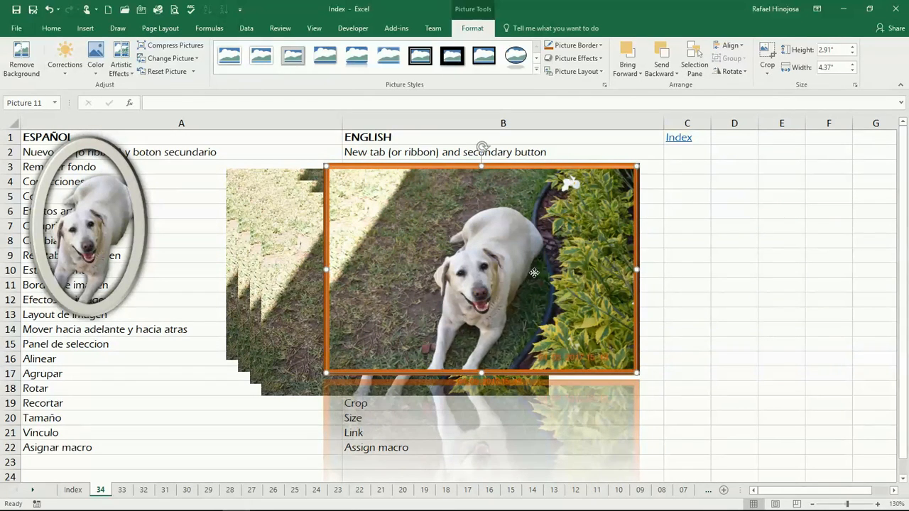
drag(534, 273, 580, 268)
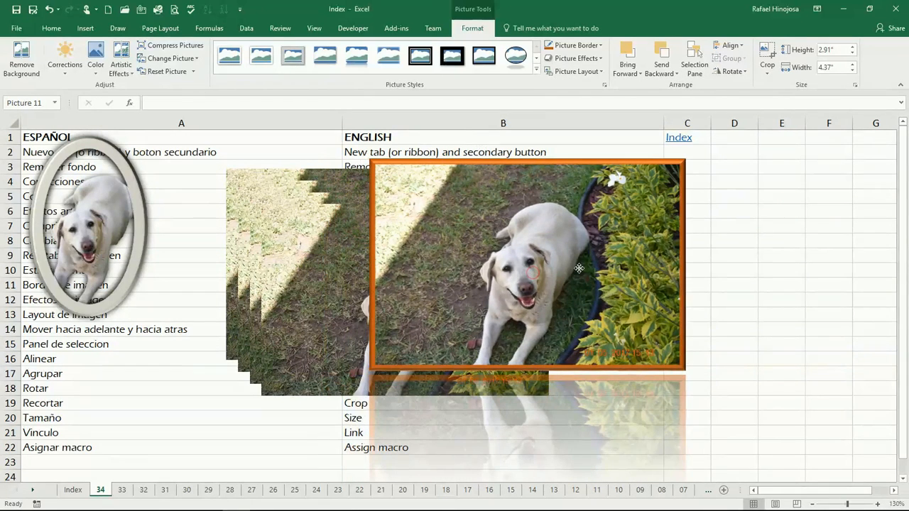
click(639, 74)
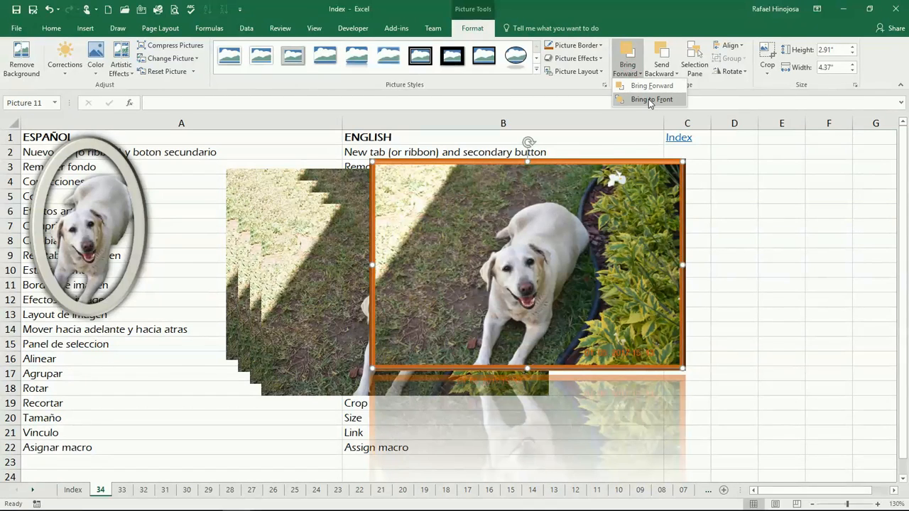
click(650, 100)
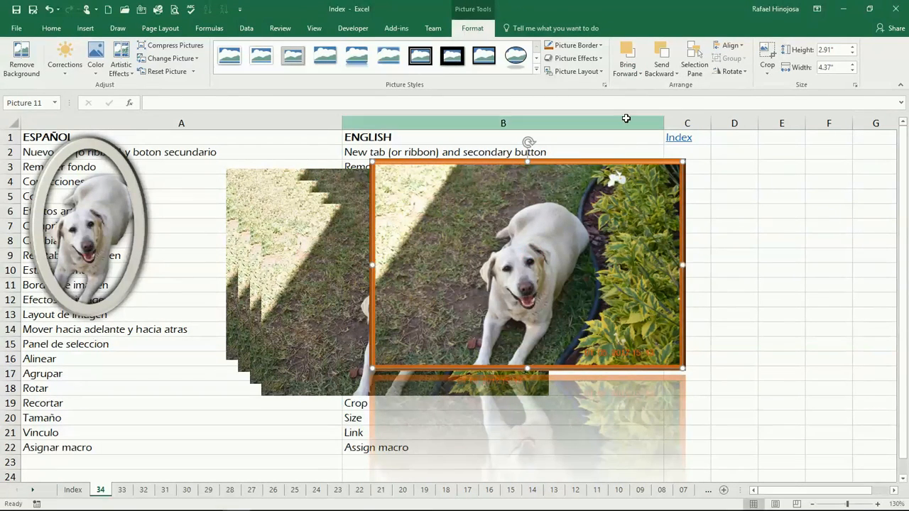
click(662, 68)
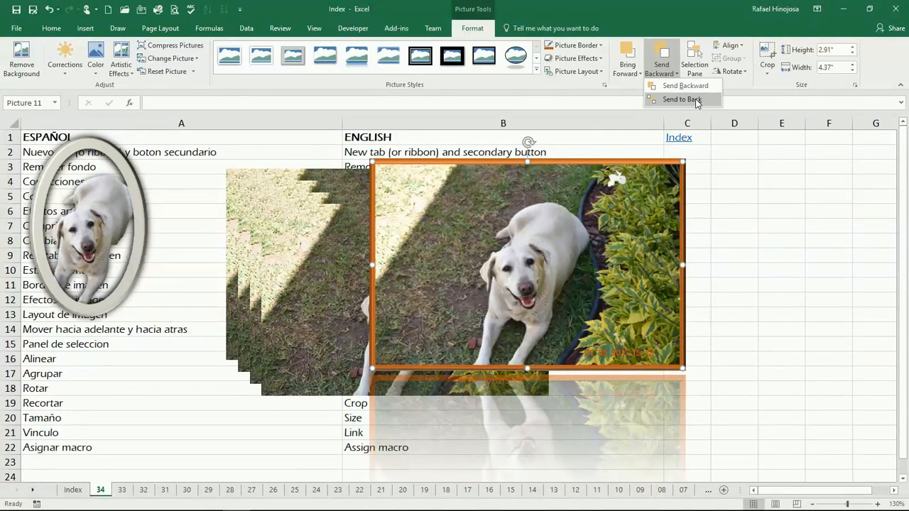
click(682, 99)
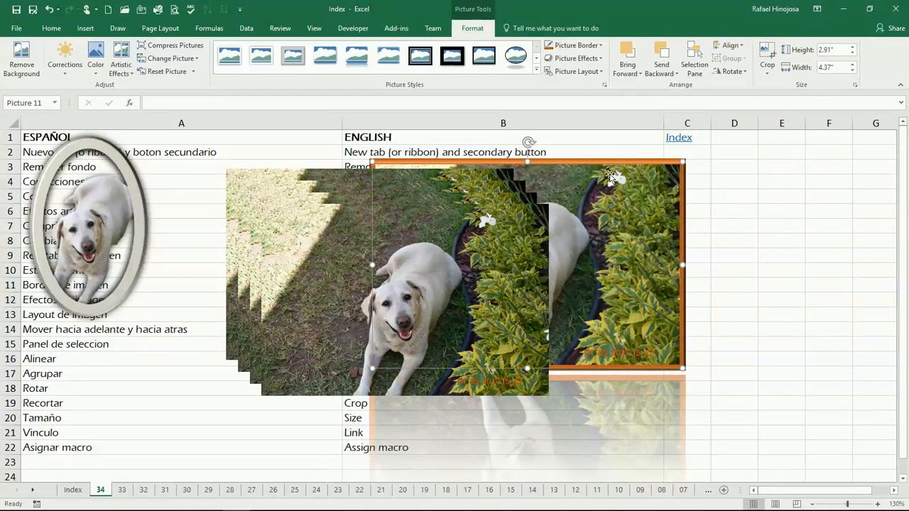
Bring the orange-framed photo forward layer by layer to the front, then nudge it left
click(632, 72)
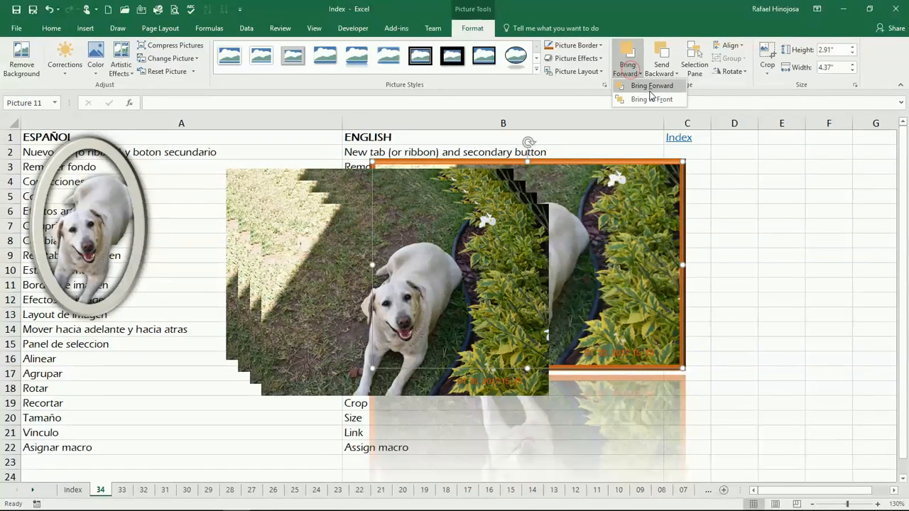
click(659, 88)
click(635, 71)
click(649, 86)
click(631, 72)
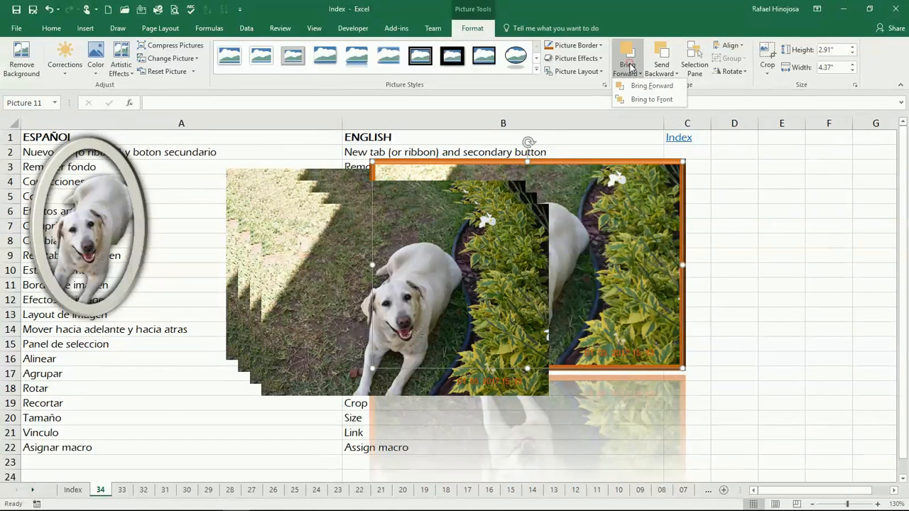
click(657, 100)
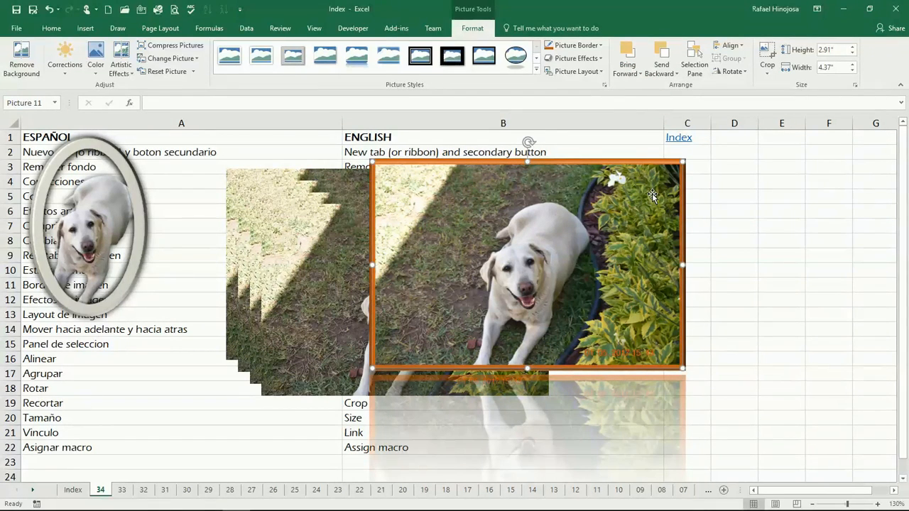
drag(564, 256, 551, 263)
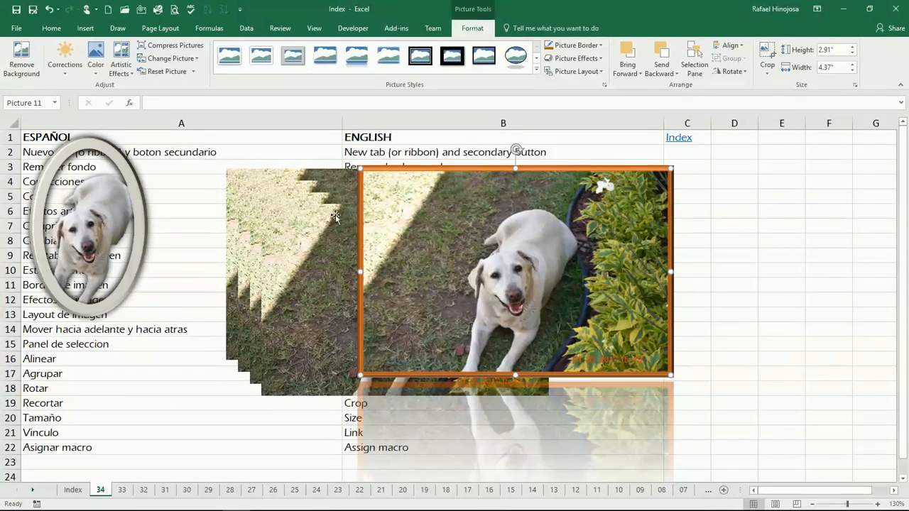
In the Selection Pane, select Pictures 5, 8 and 11 and toggle their visibility off and on
click(696, 70)
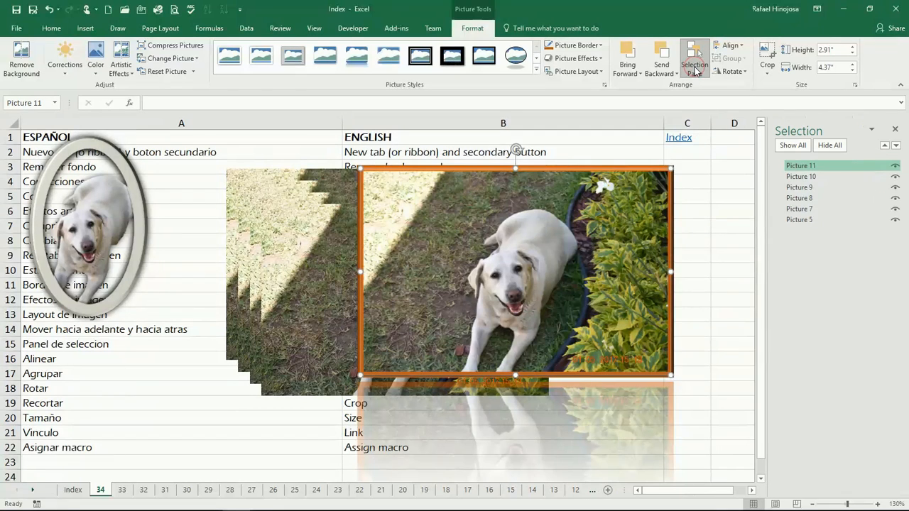
click(800, 220)
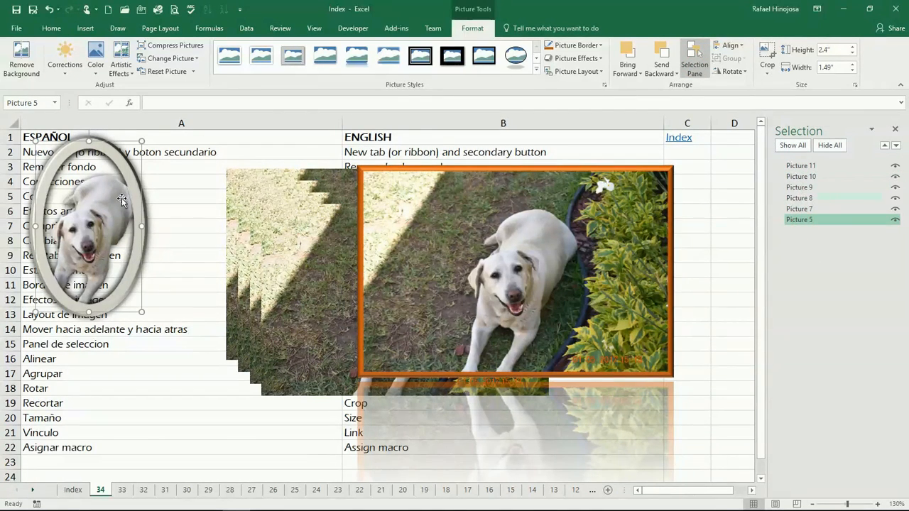
click(805, 199)
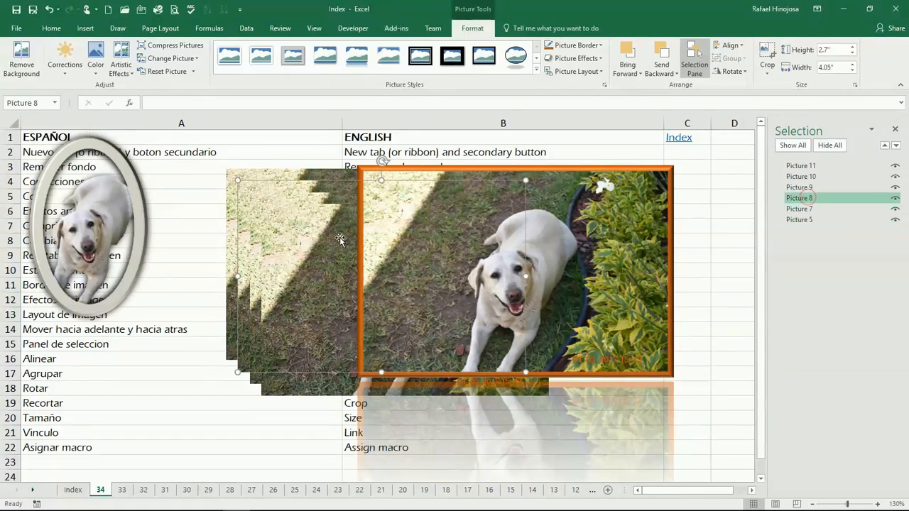
click(817, 165)
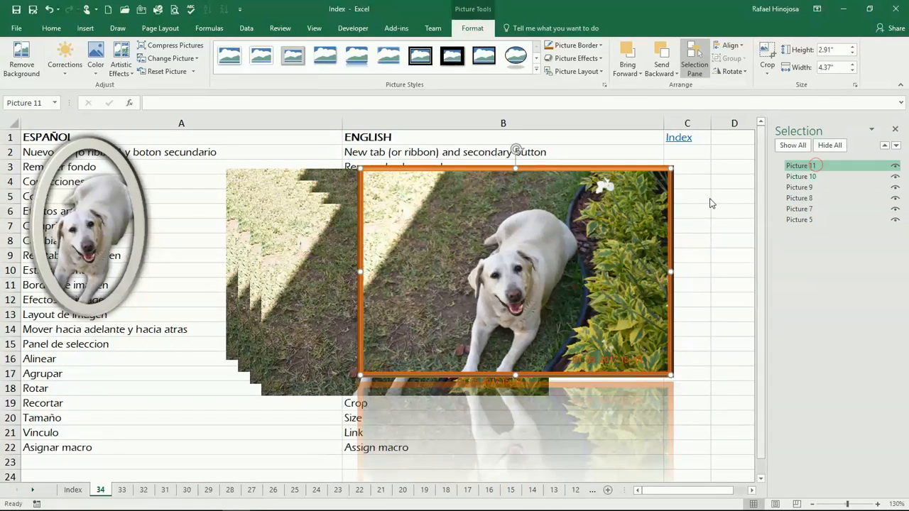
click(896, 169)
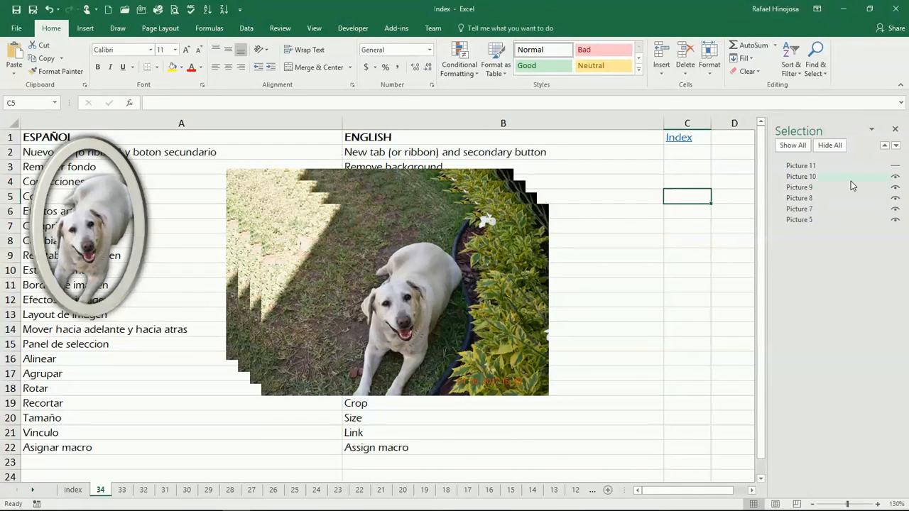
click(896, 170)
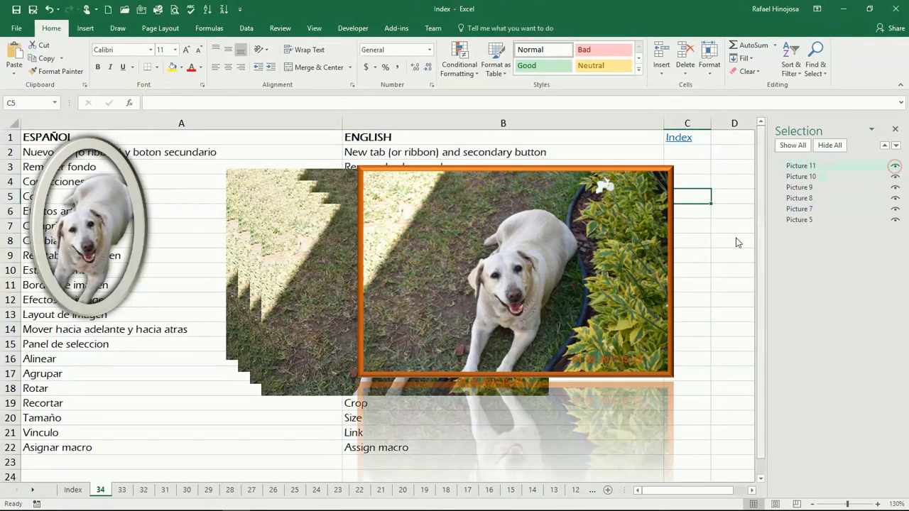
click(831, 145)
click(793, 146)
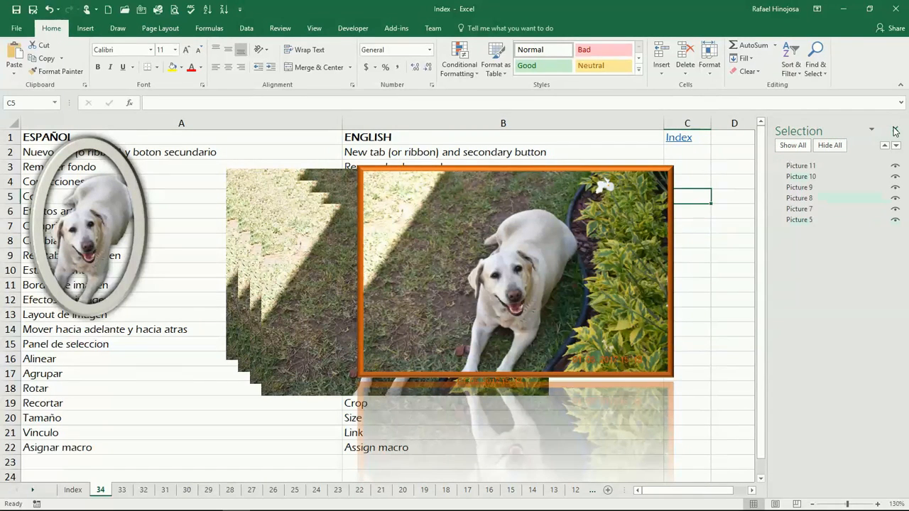
click(896, 130)
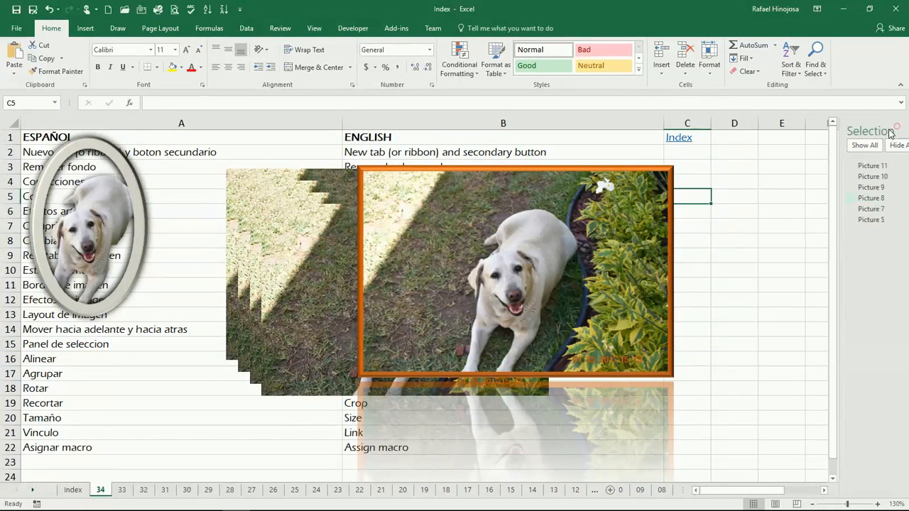
Delete the orange-framed Picture 11 and the oval dog picture
click(517, 218)
click(472, 28)
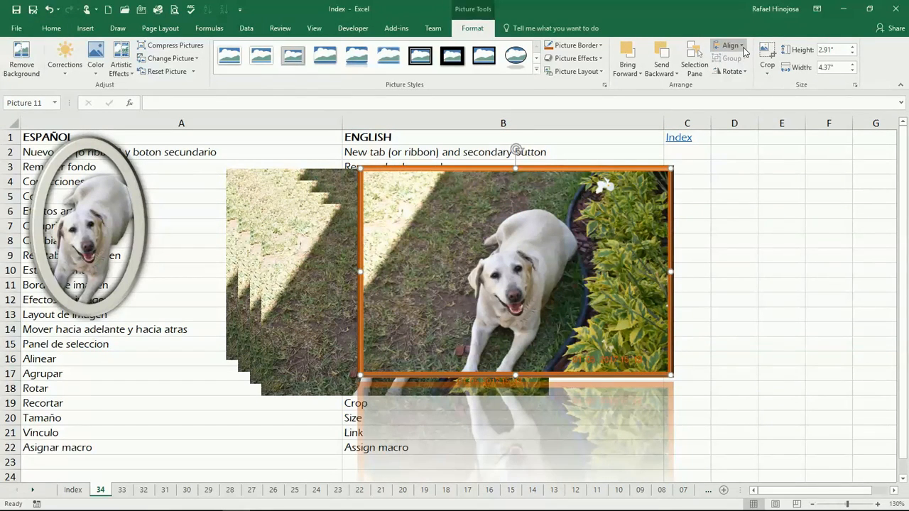
key(Delete)
click(103, 220)
key(Delete)
click(383, 270)
Delete Picture 10, move Picture 9 right, and shrink all three photos to 1.62 by 2.43 inches
key(Delete)
drag(379, 269, 575, 274)
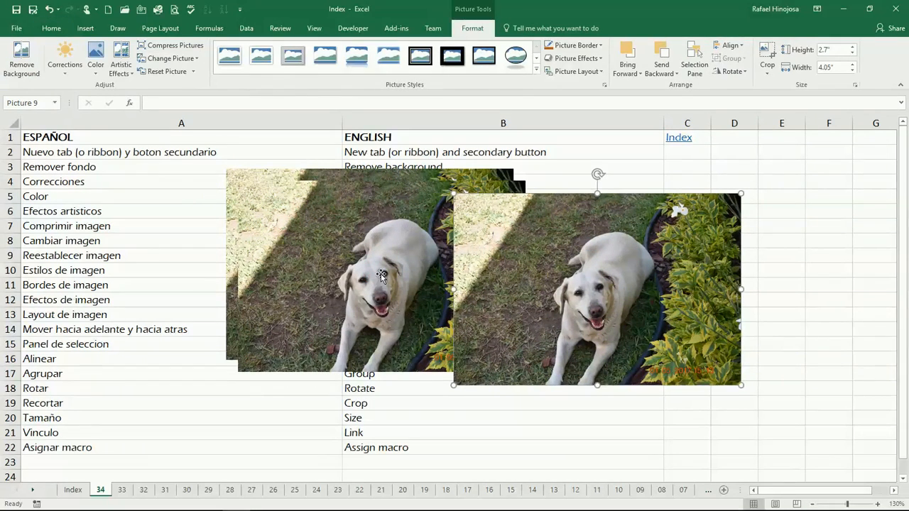
key(ctrl+a)
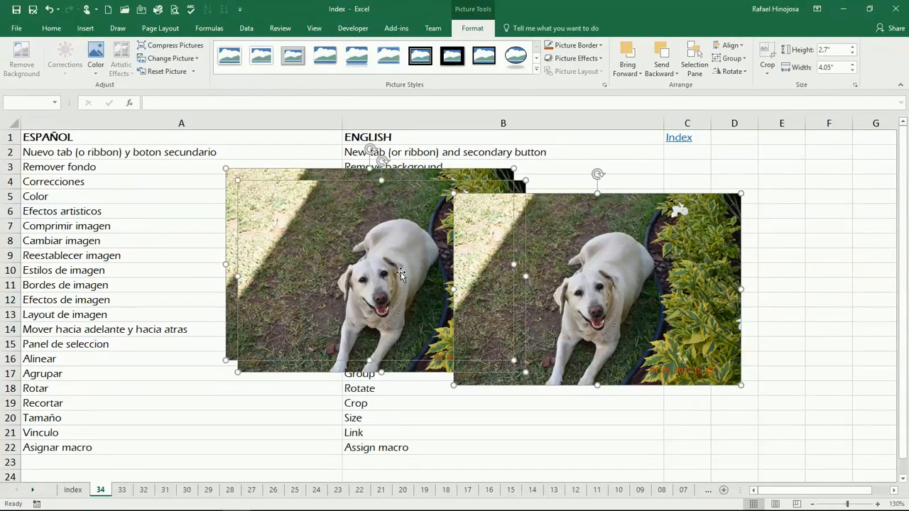
drag(736, 199, 627, 271)
Drag the three dog photos apart so they sit separately across sheet 34
click(588, 254)
drag(509, 327, 703, 240)
drag(341, 357, 428, 415)
drag(275, 318, 154, 276)
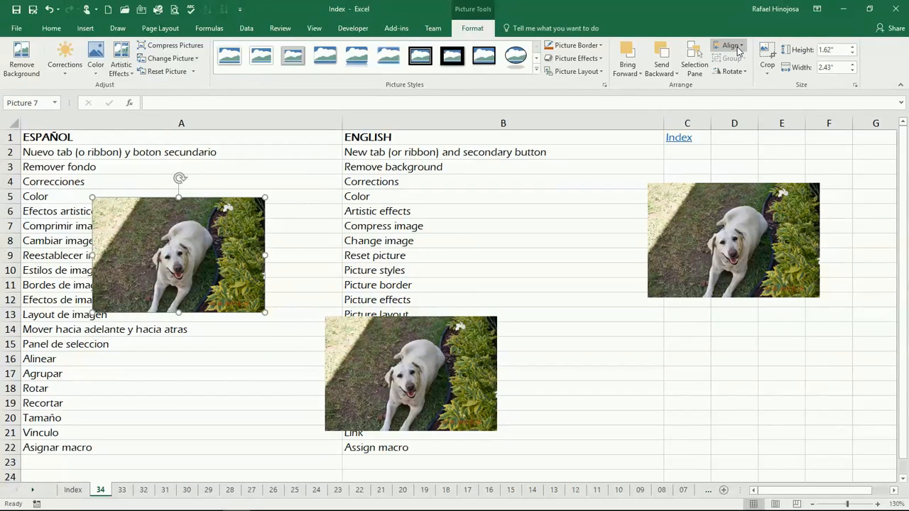
Select all three dog photos and Align Middle them to the same height
click(662, 221)
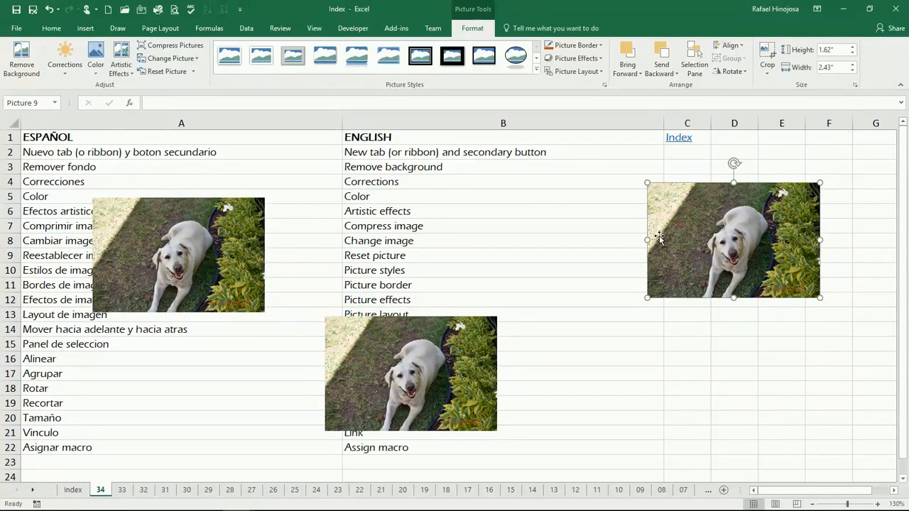
ctrl+click(406, 403)
ctrl+click(221, 292)
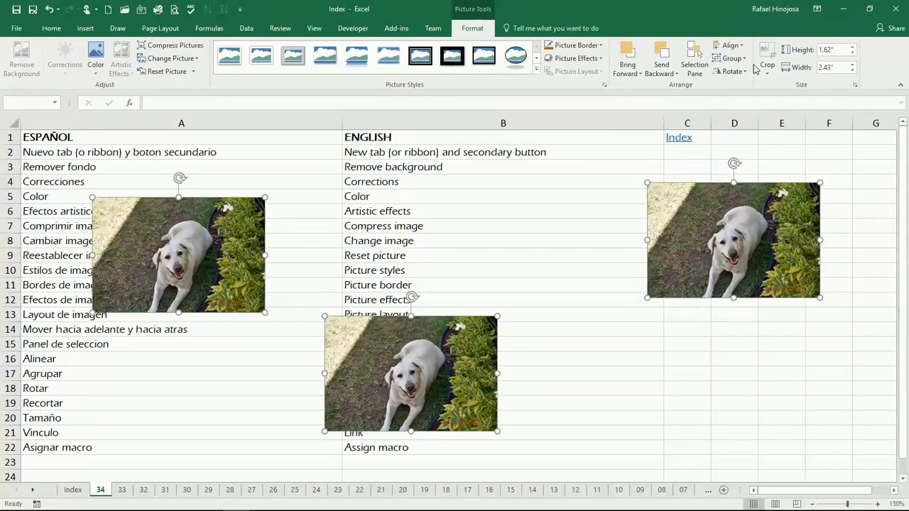
click(743, 46)
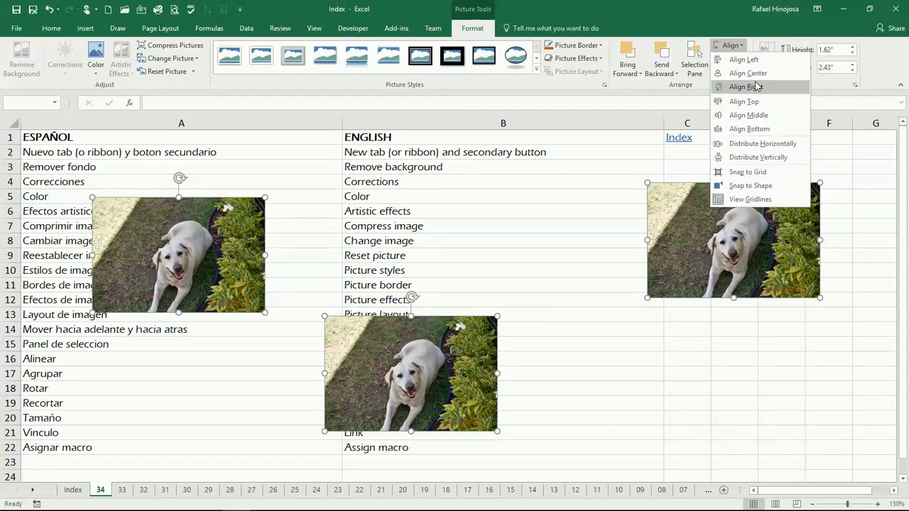
click(760, 120)
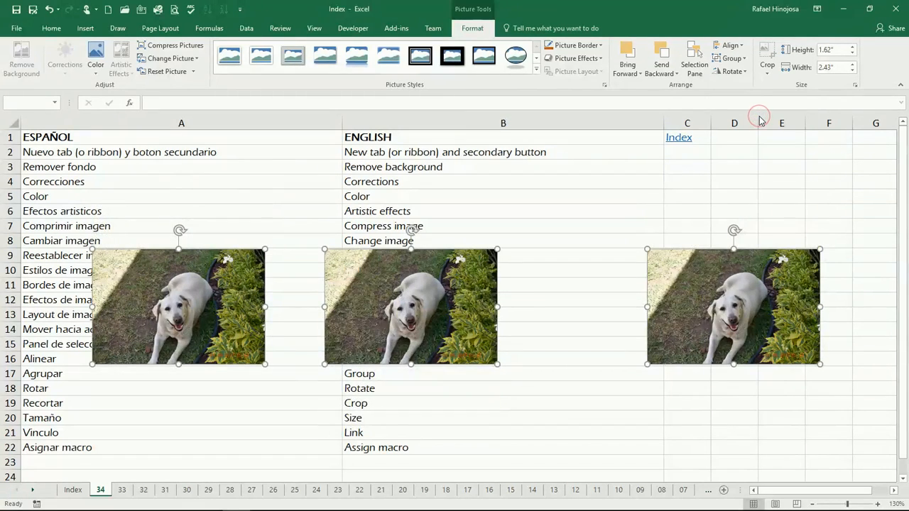
Distribute the three photos horizontally so they are evenly spaced
click(730, 45)
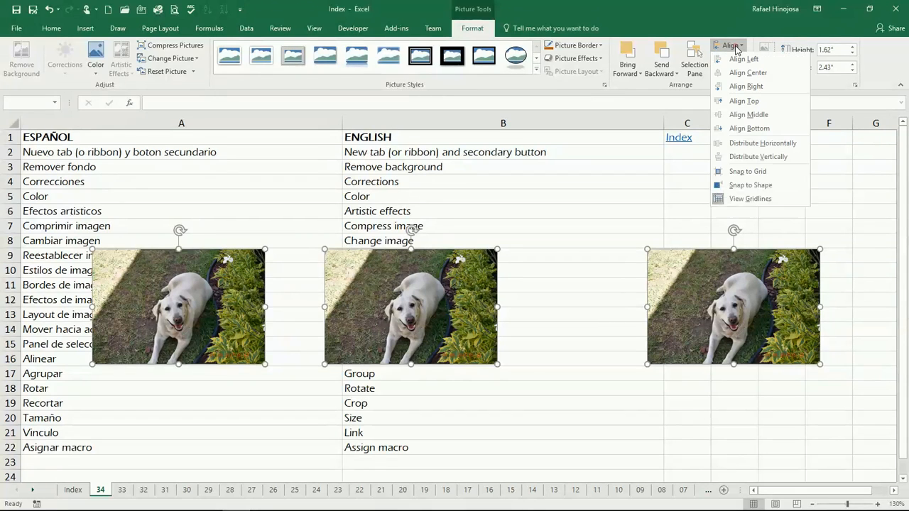
click(764, 146)
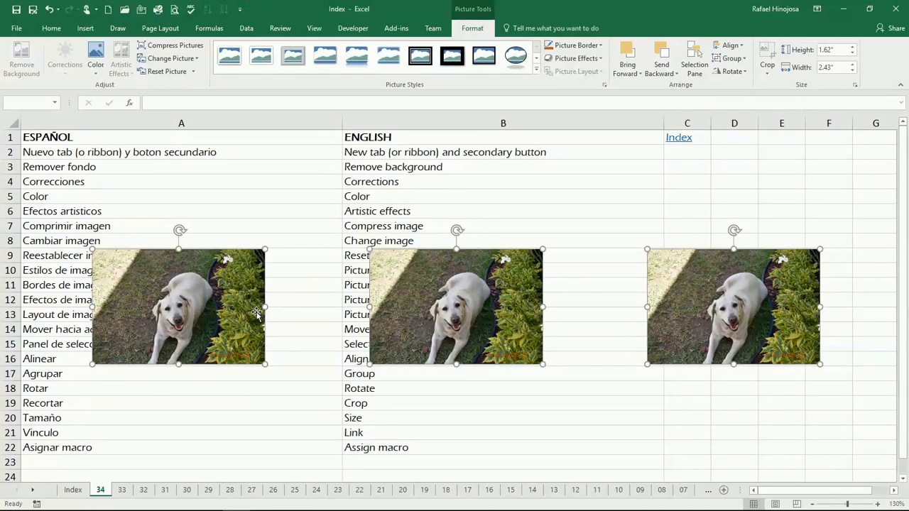
click(732, 45)
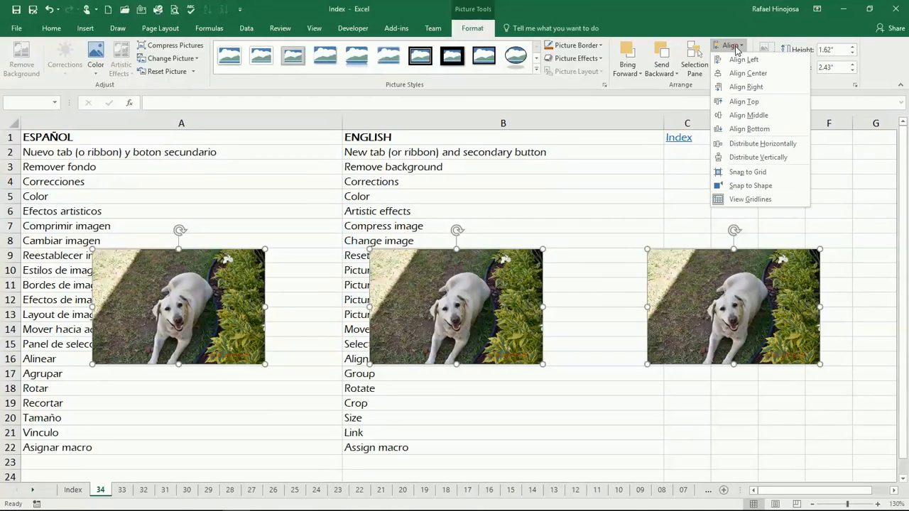
click(736, 49)
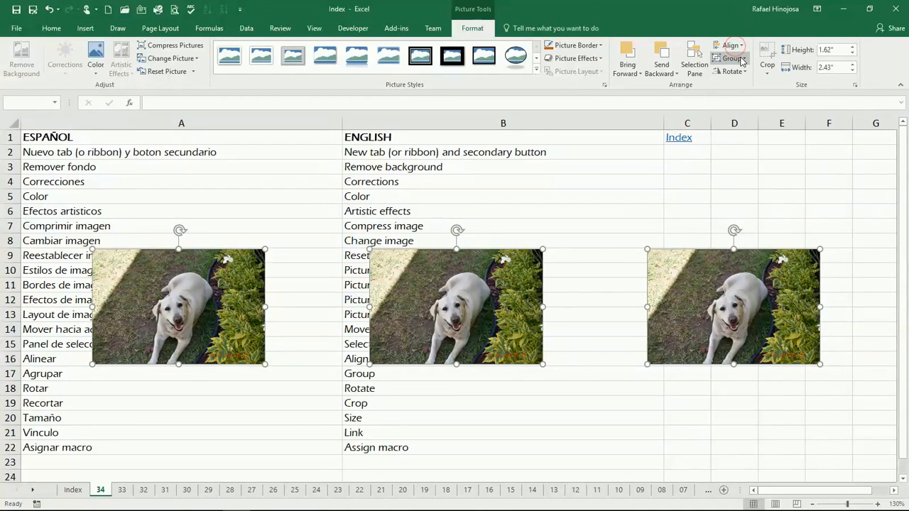
Group the three dog photos and drag the group slightly higher on the sheet
click(742, 59)
click(745, 72)
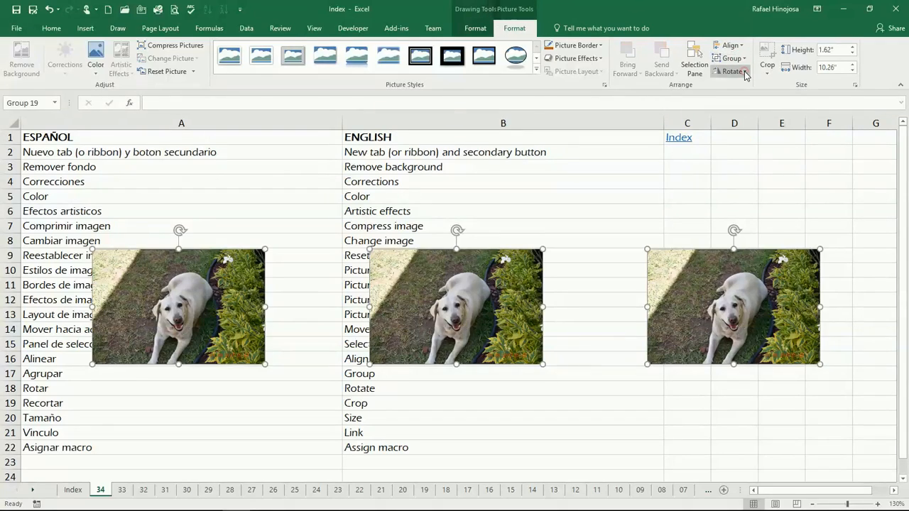
drag(454, 314, 448, 286)
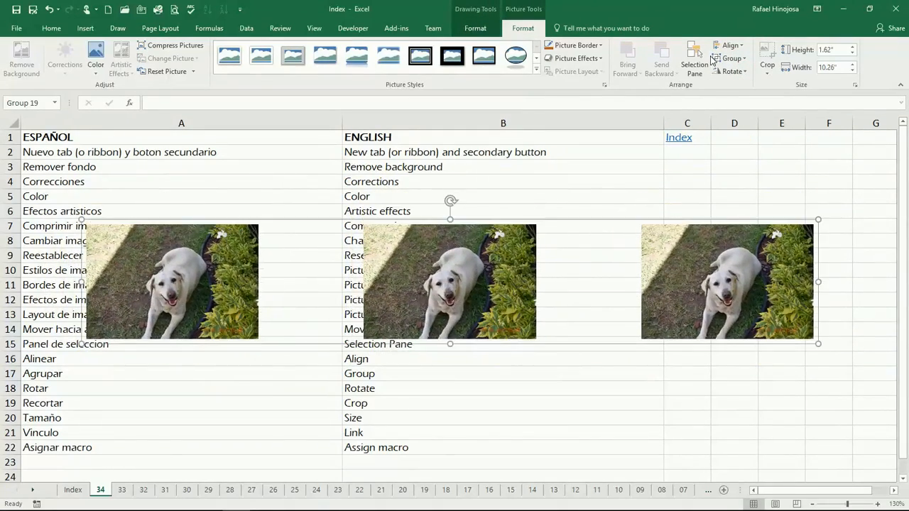
Ungroup them back into three separate dog photos
right_click(410, 270)
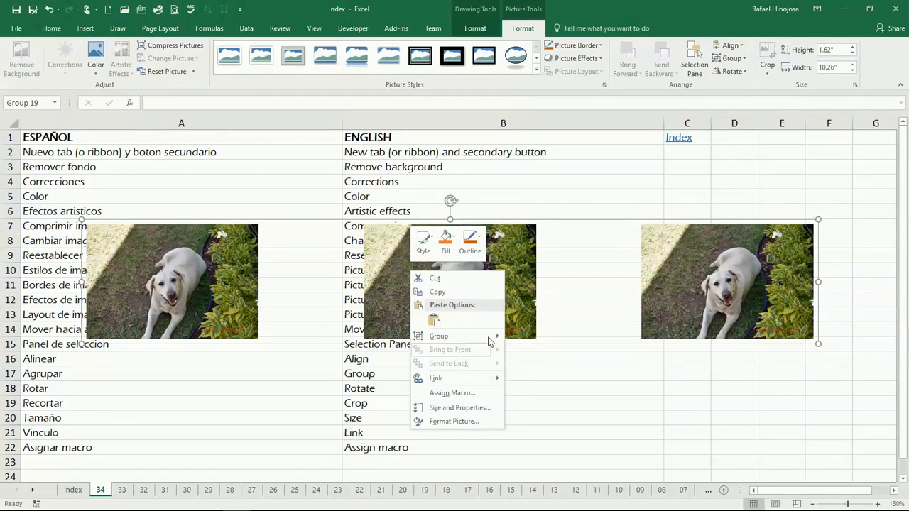
mouse_move(490, 336)
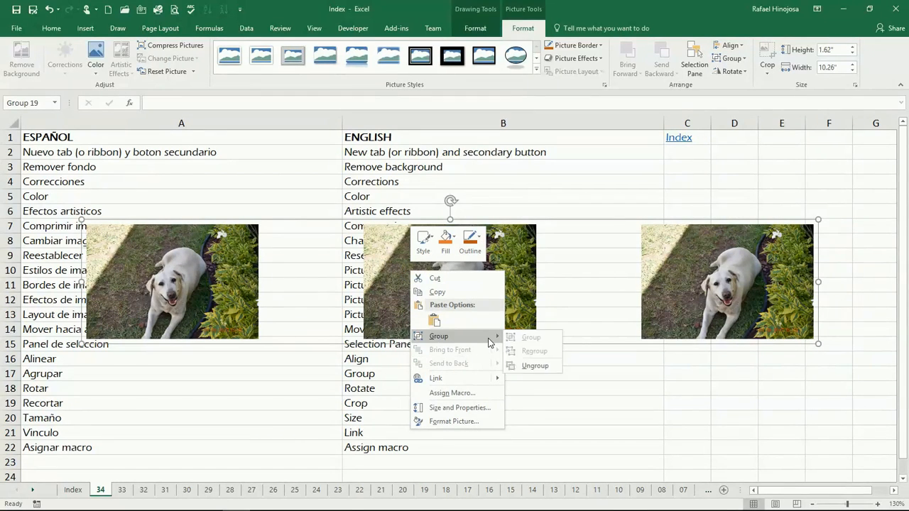
click(539, 367)
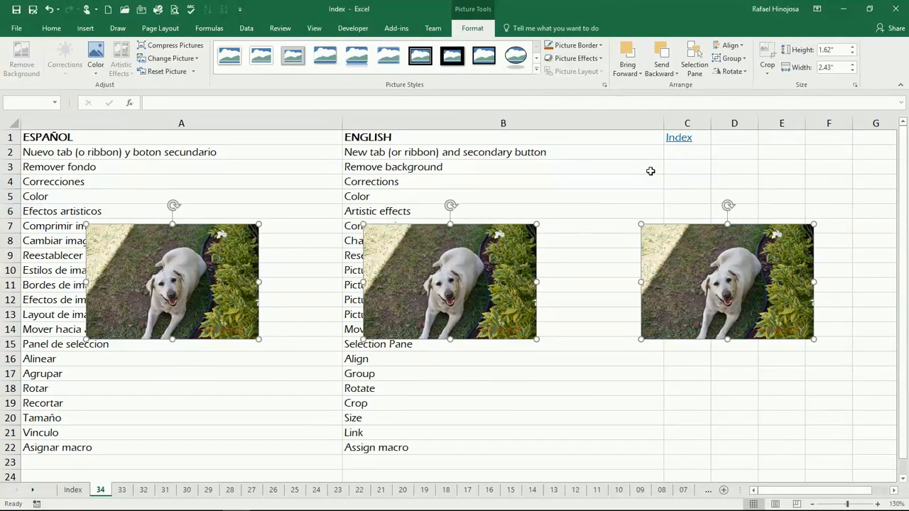
click(732, 71)
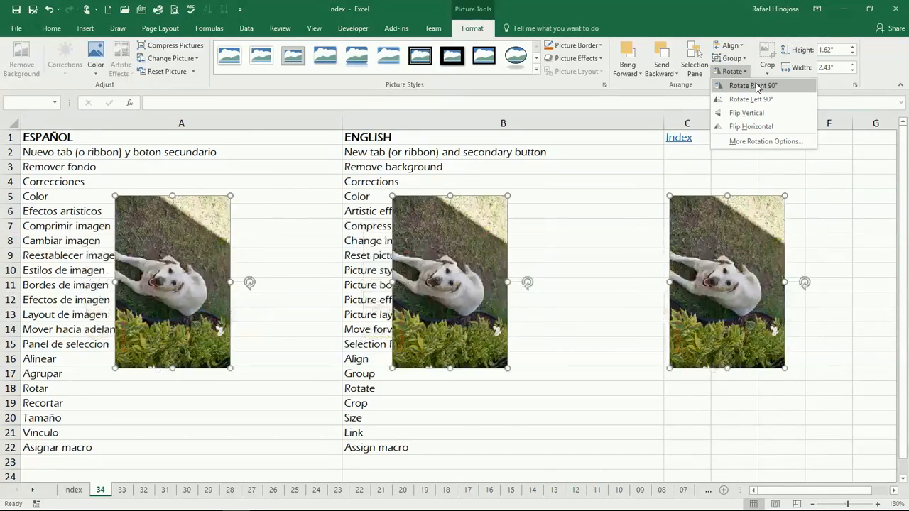
Tilt the three photos to 4° rotation, return them to 0°, and close the Format Picture pane
click(762, 145)
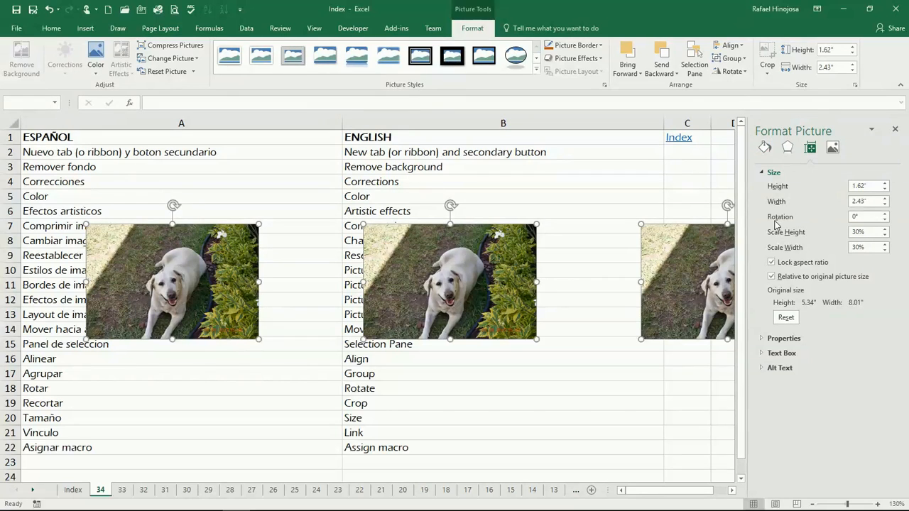
click(886, 215)
click(886, 214)
click(886, 215)
click(886, 214)
click(886, 221)
click(885, 221)
click(885, 221)
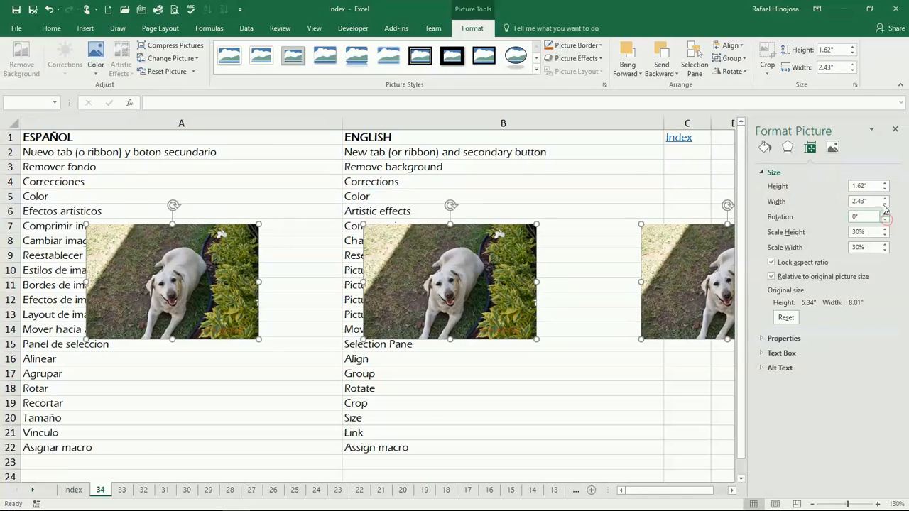
click(896, 132)
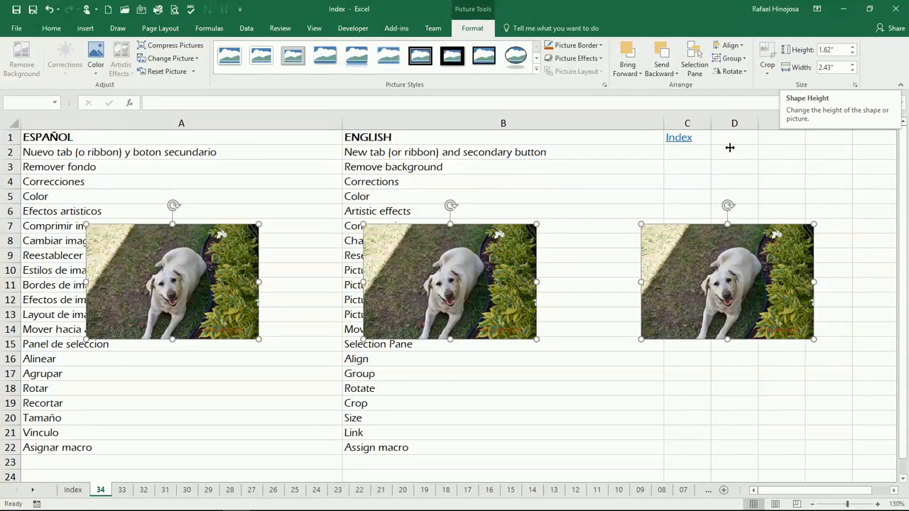
click(481, 372)
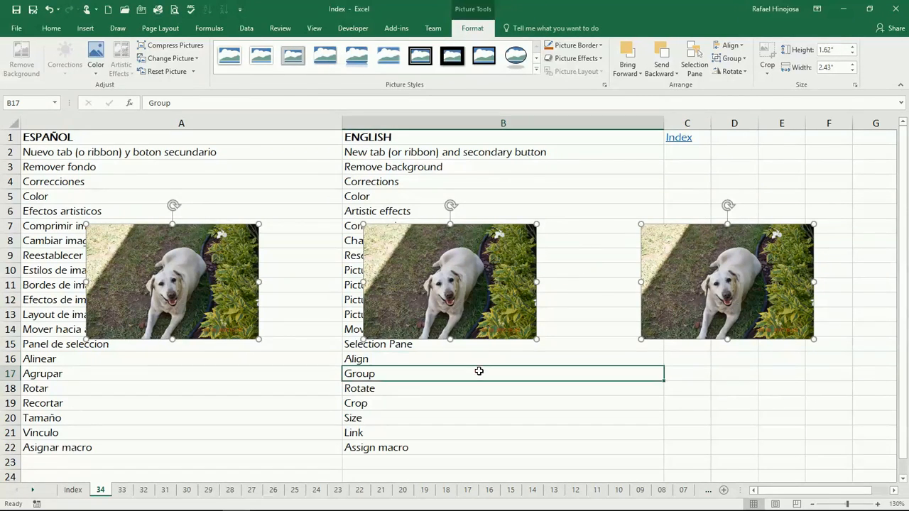
Hyperlink the middle dog photo to Tota.JPG in the Desktop folder
click(430, 280)
right_click(428, 278)
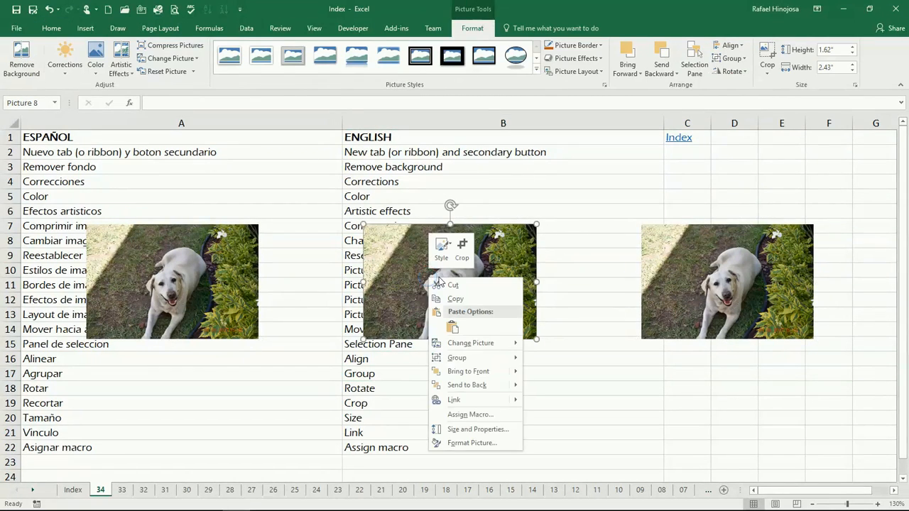
click(469, 402)
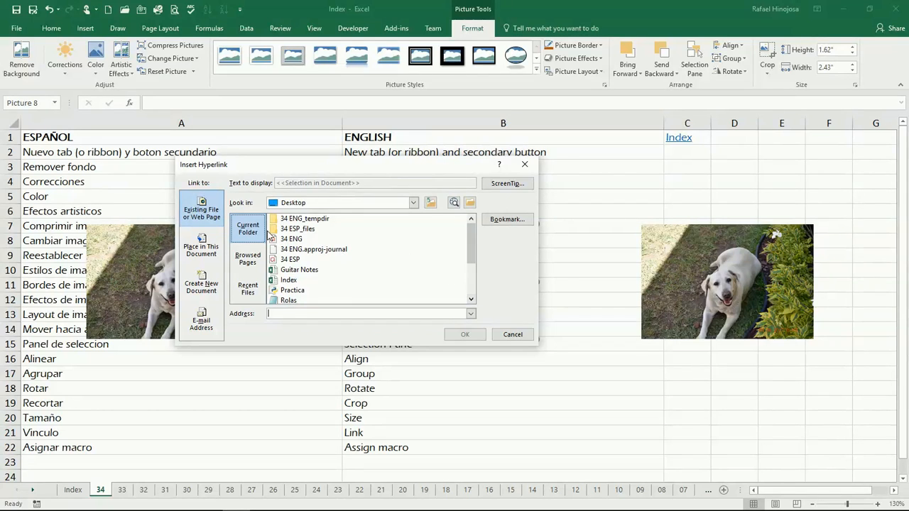
scroll(473, 264, down, 3)
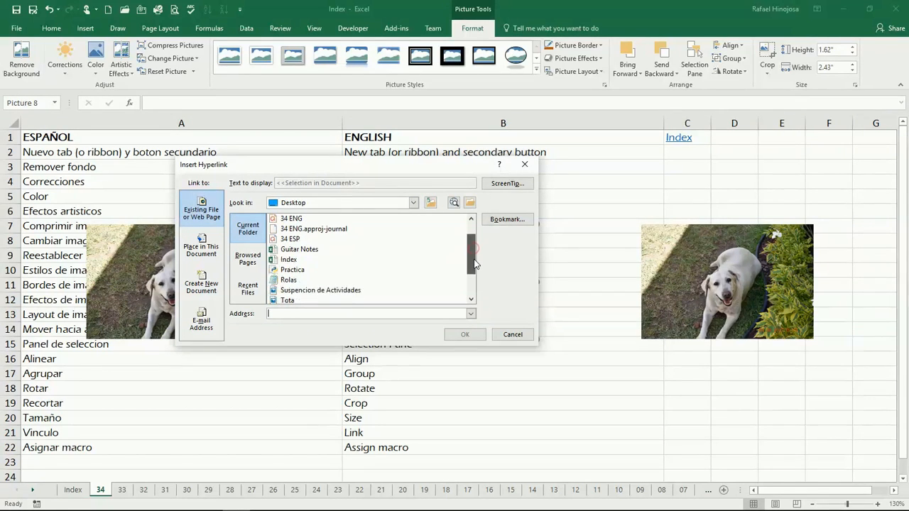
click(288, 290)
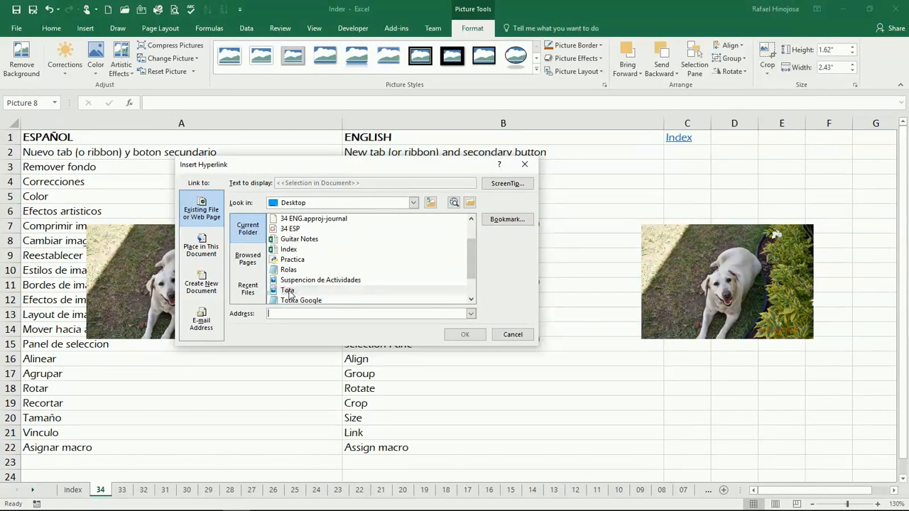
click(465, 335)
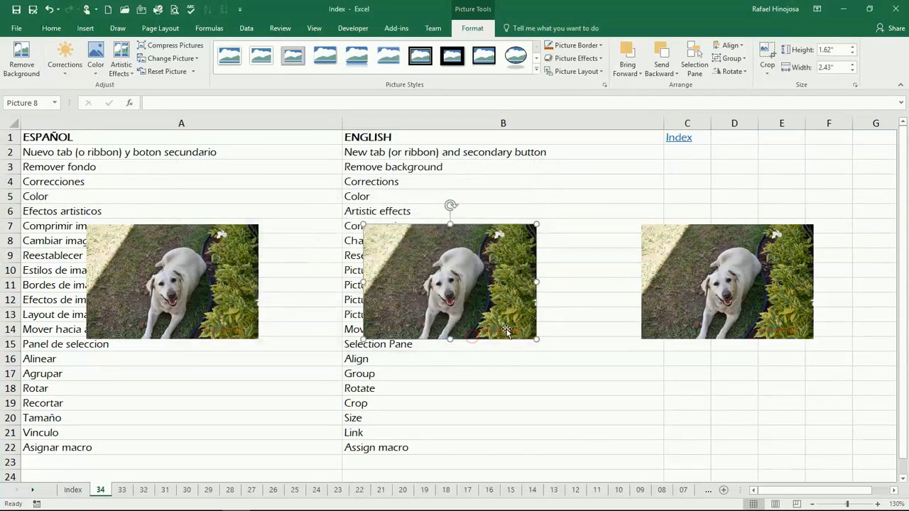
click(570, 363)
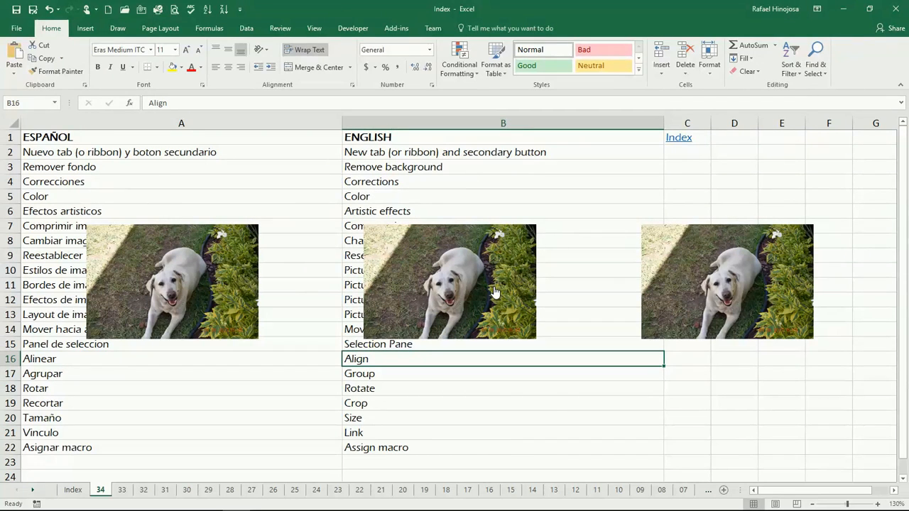
Follow the photo's link to confirm Tota.JPG opens in Photos, then close Photos
mouse_move(413, 273)
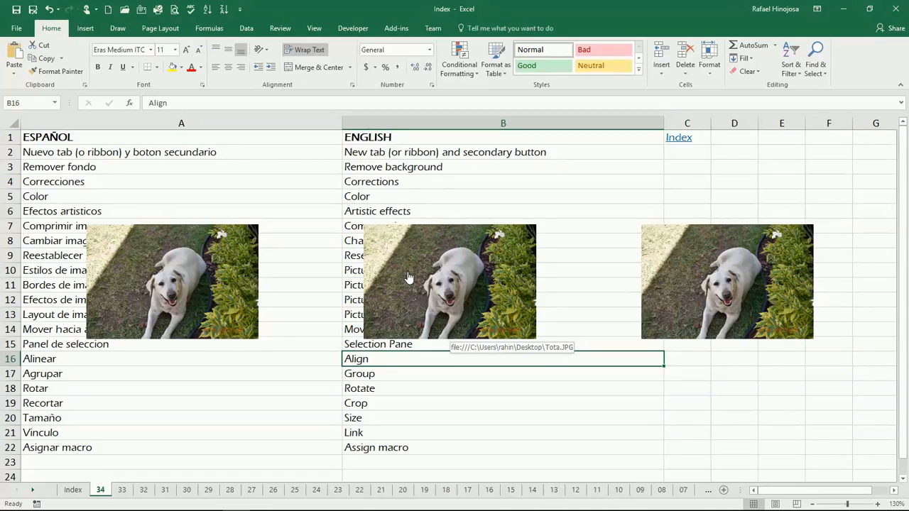
click(409, 277)
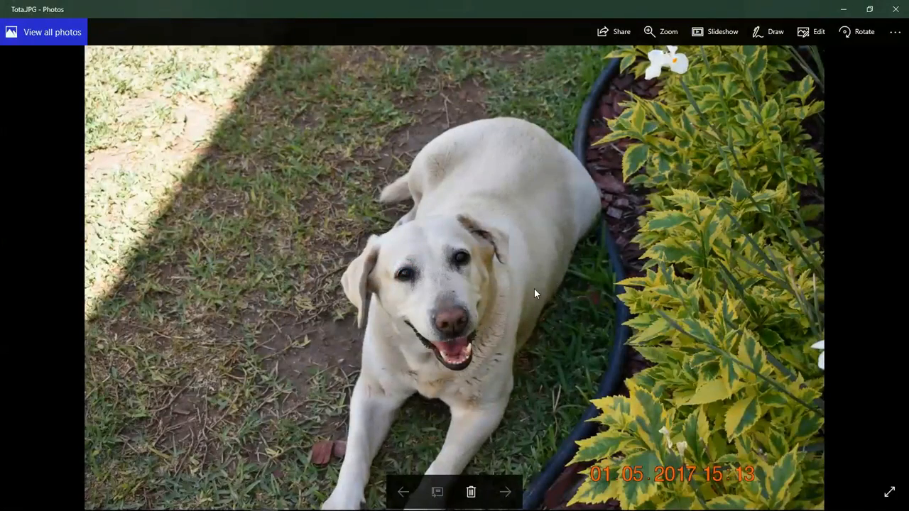
click(896, 9)
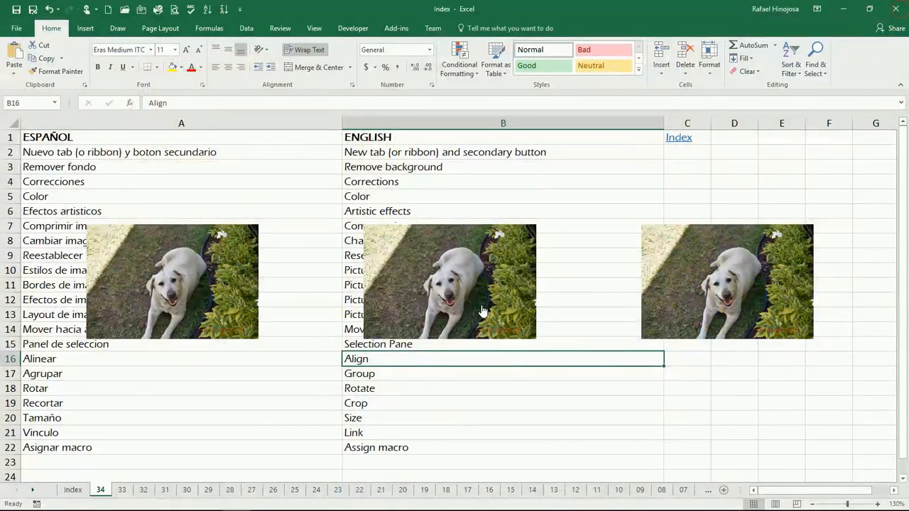
Remove the link from the middle dog photo and recheck its right-click options
right_click(503, 275)
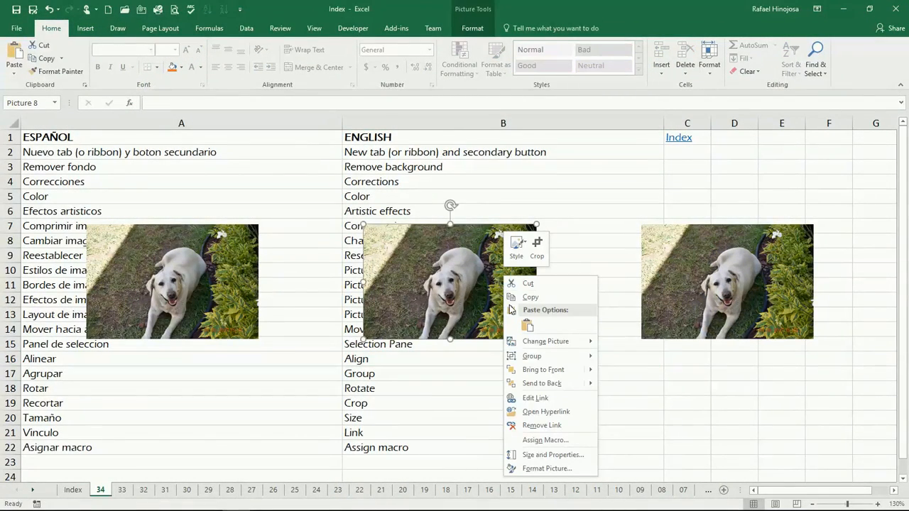
click(558, 425)
click(495, 379)
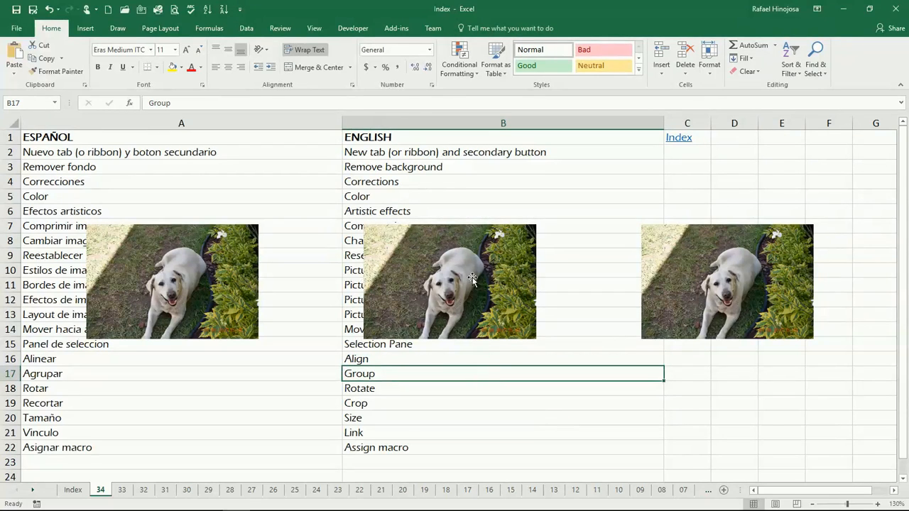
right_click(440, 282)
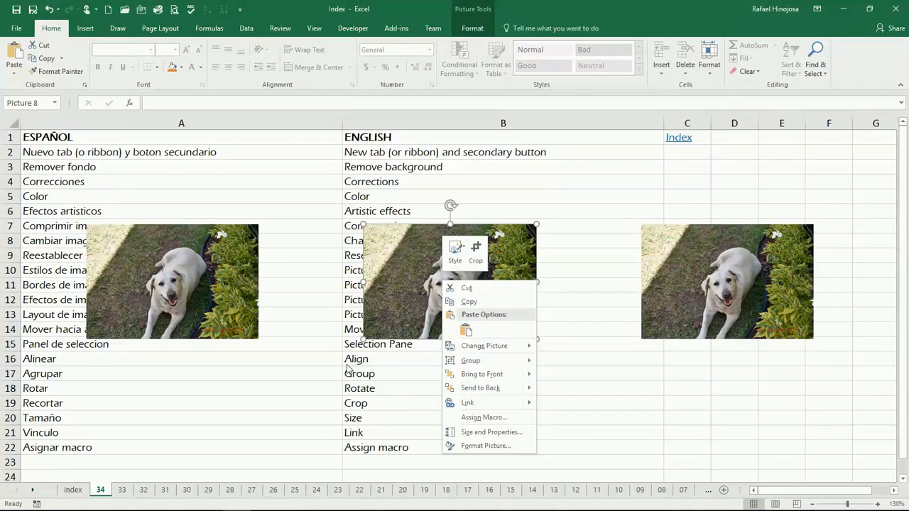
click(301, 386)
click(316, 380)
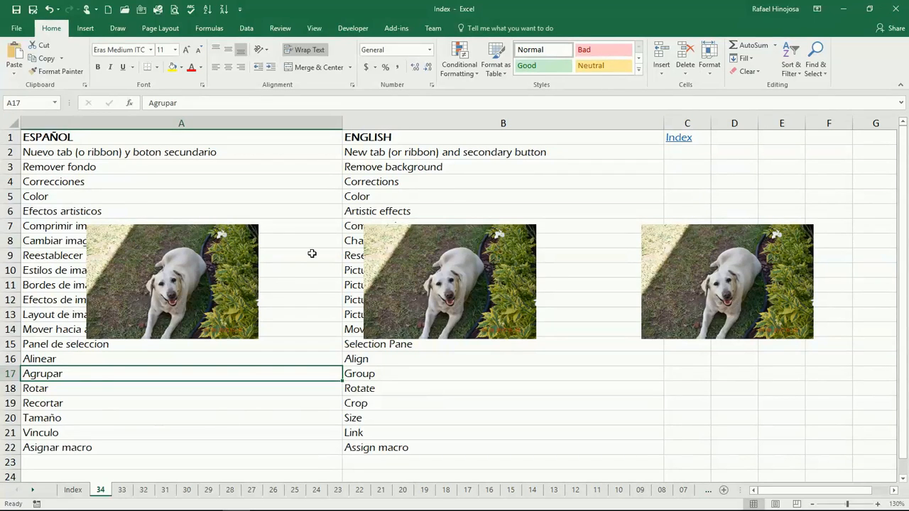
click(515, 290)
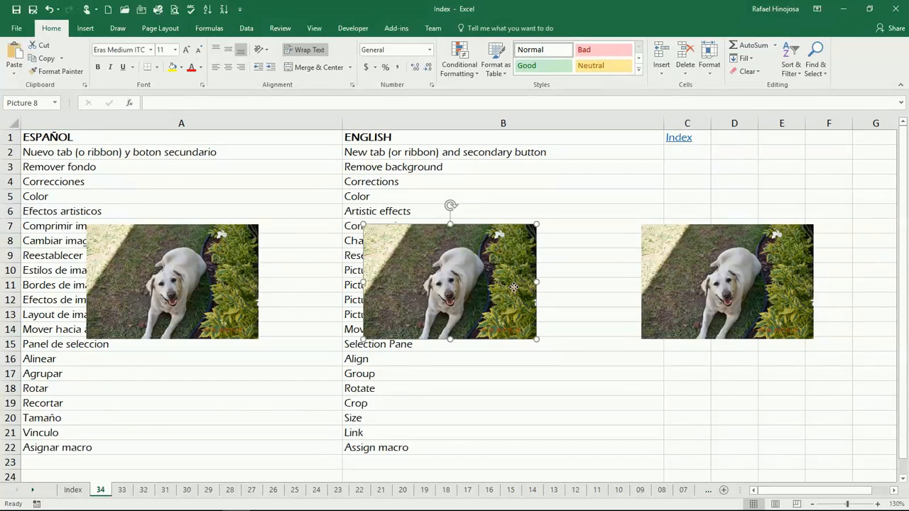
click(230, 302)
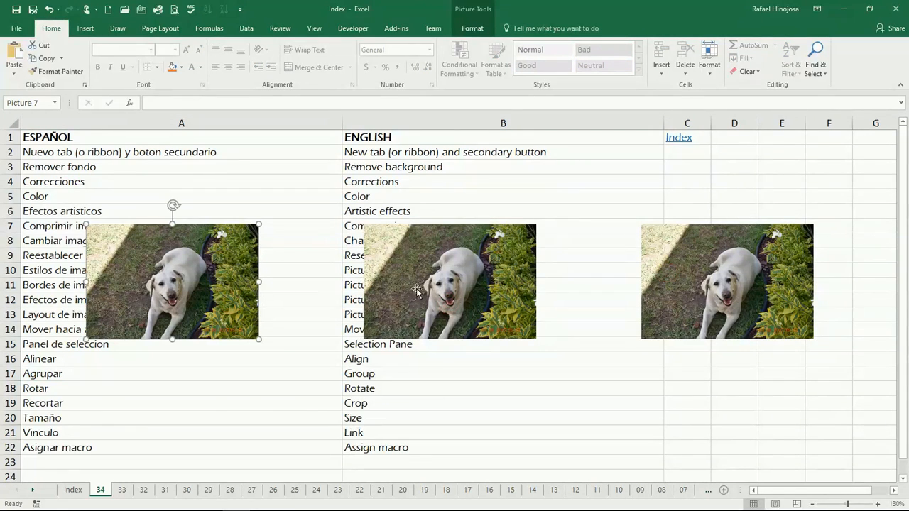
click(430, 257)
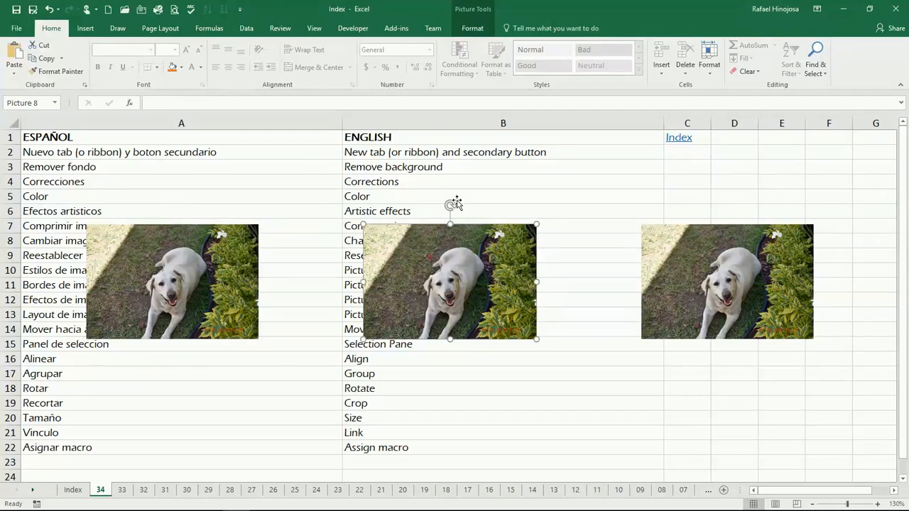
click(476, 28)
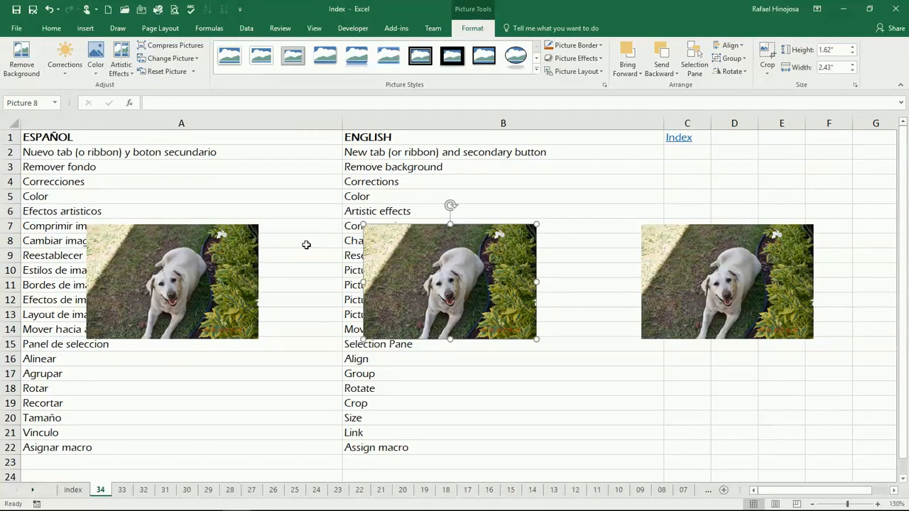
click(324, 212)
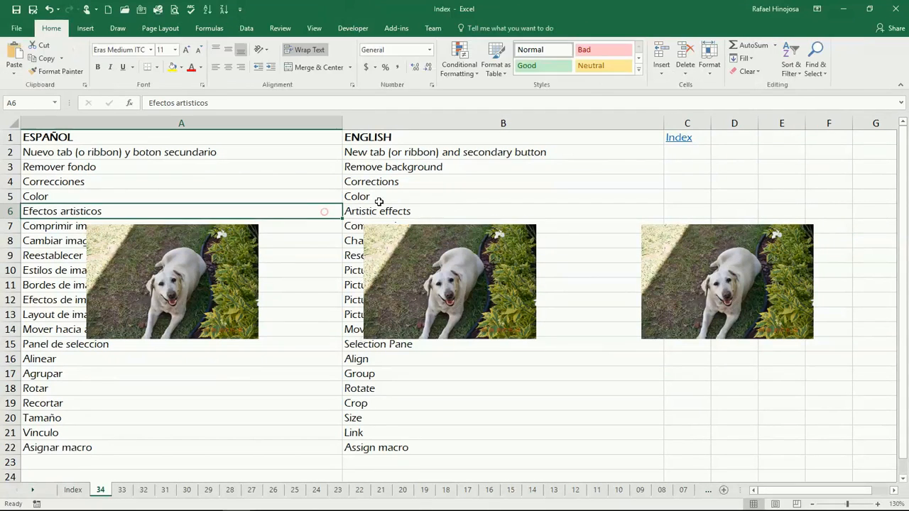
click(501, 208)
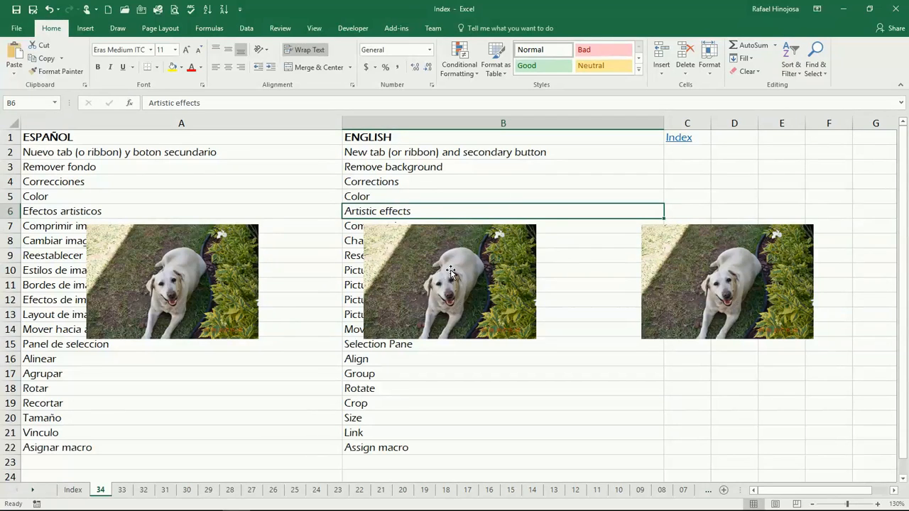